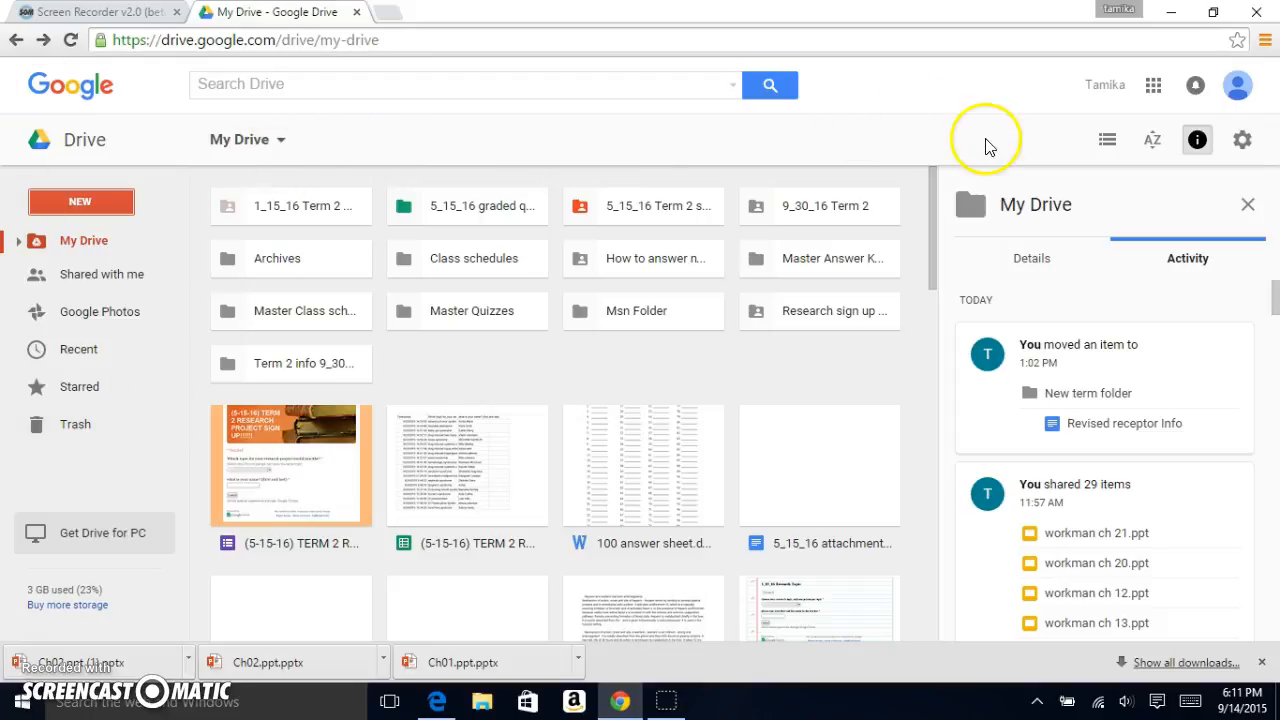
left_click(1153, 84)
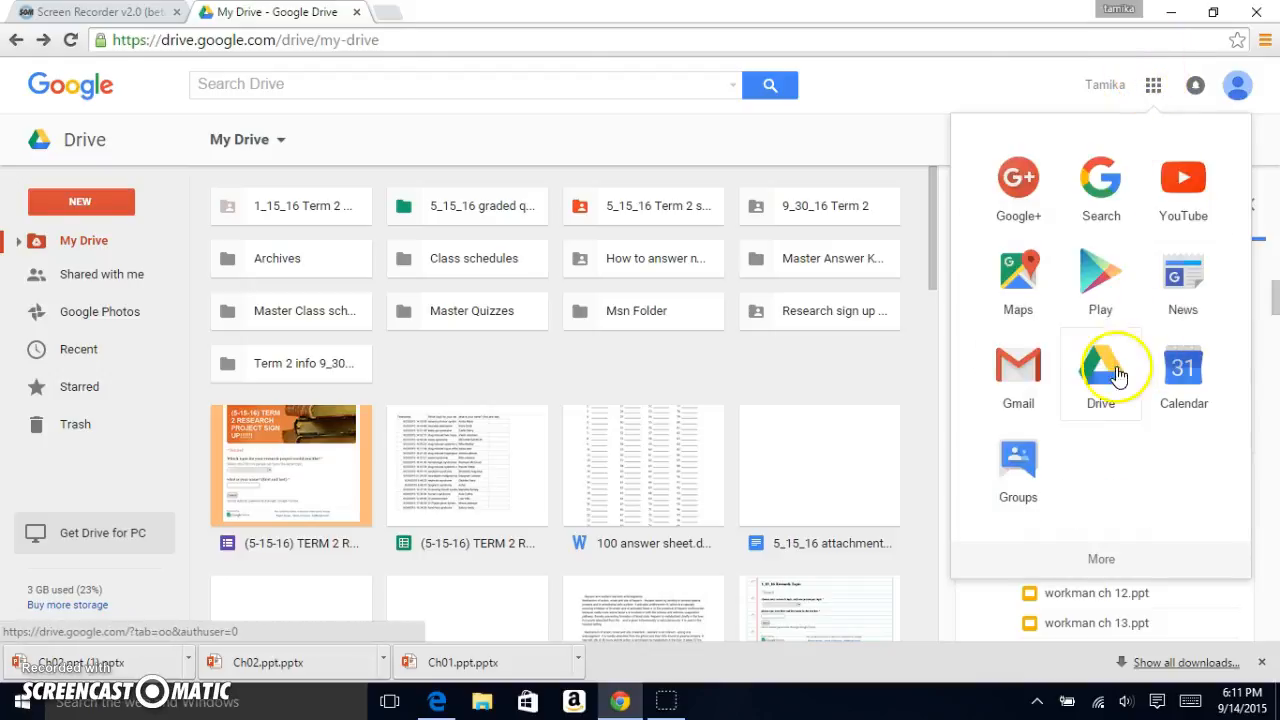
left_click(709, 130)
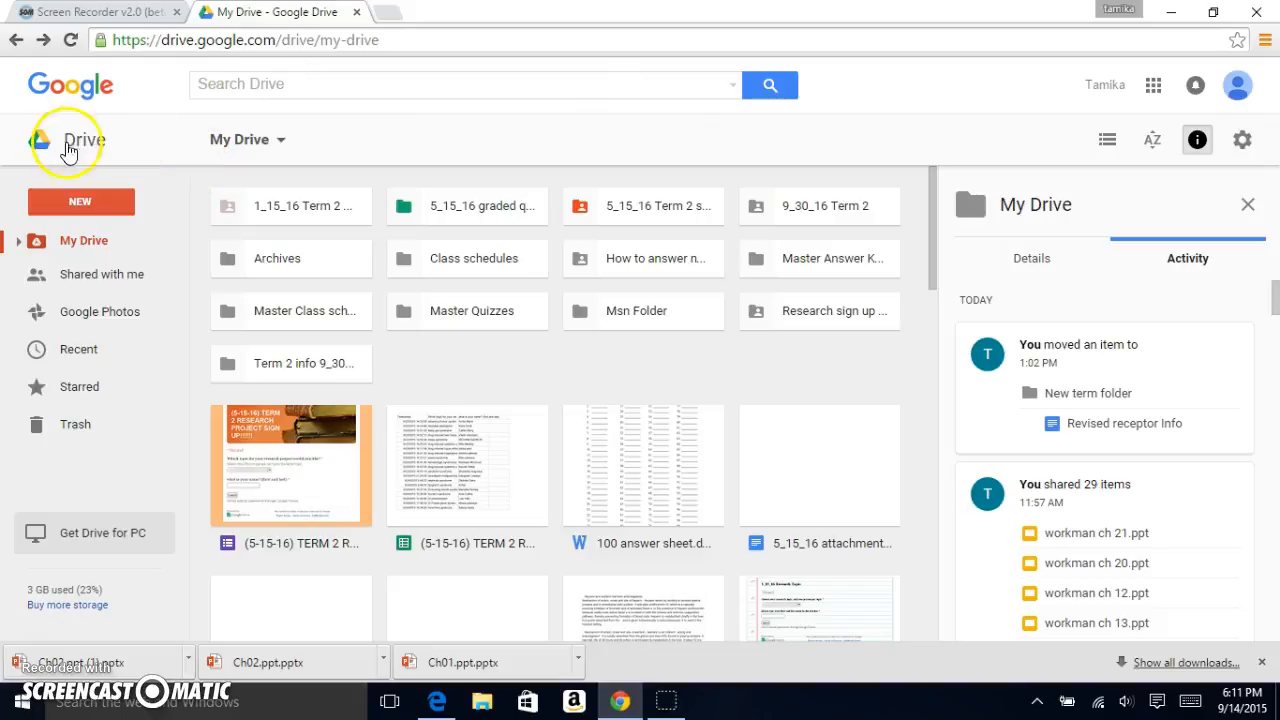
Step: Create a new Google Docs document from Drive and enter the filler text "kjasblbac;knc;n;lXNCc" in its body
left_click(118, 202)
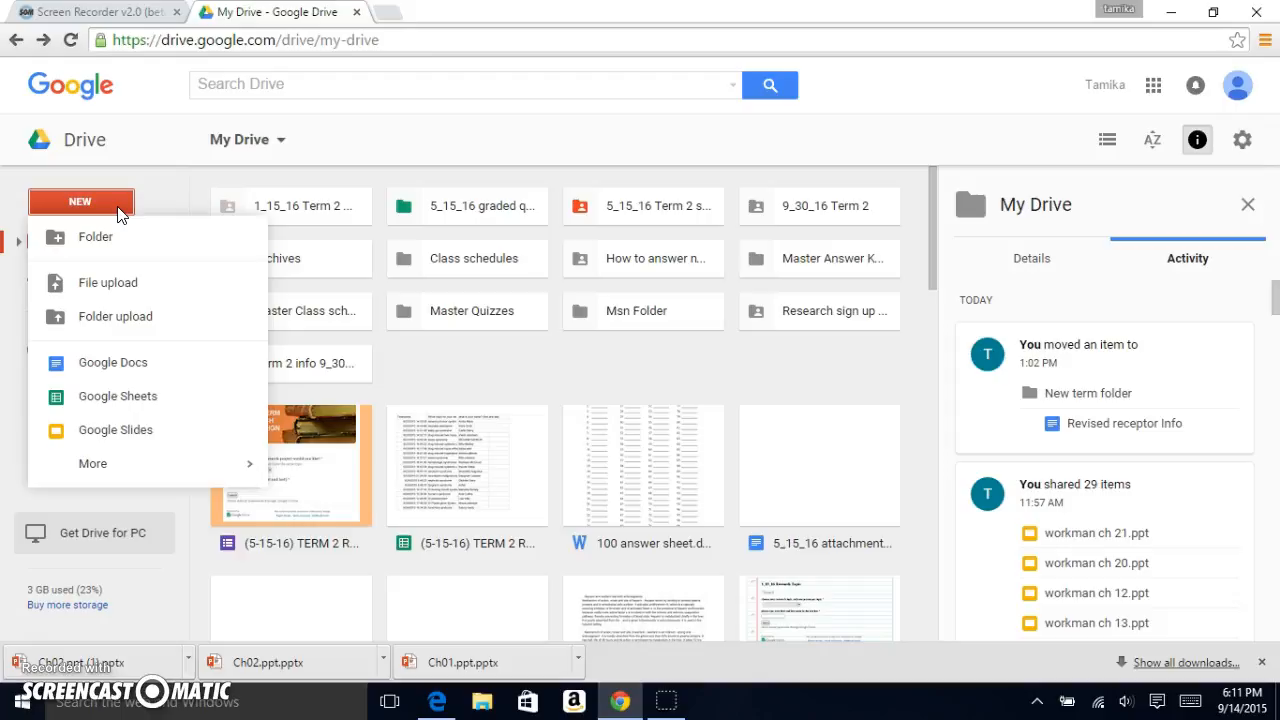
left_click(119, 372)
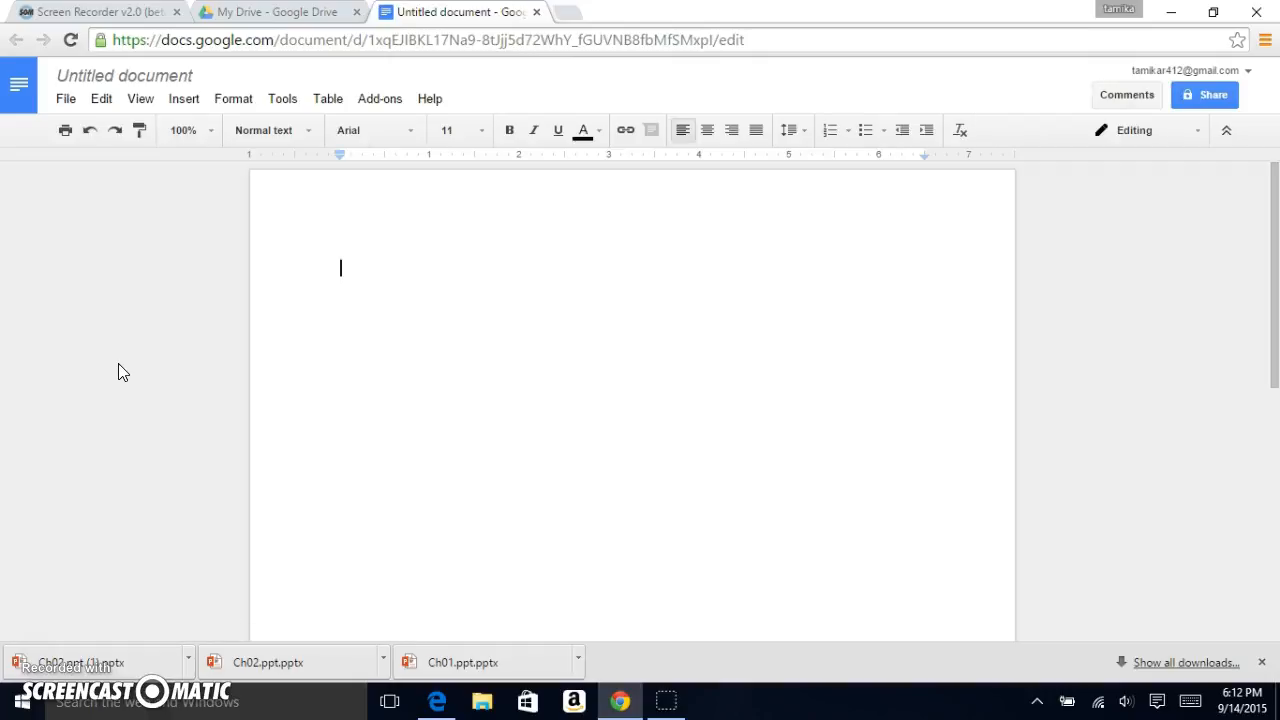
type("kjasblbac;knc;n;lXNCc")
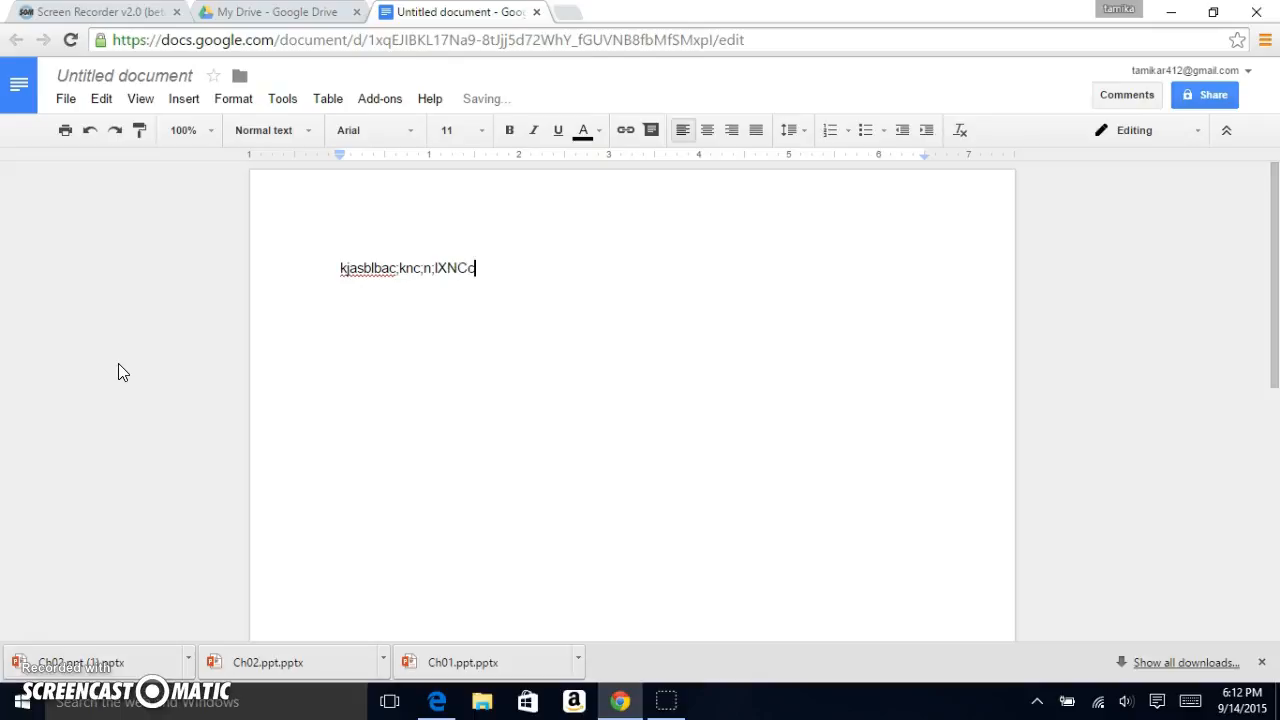
Step: Rename the untitled document with the account owner's first name followed by the word "title"
mouse_move(527, 77)
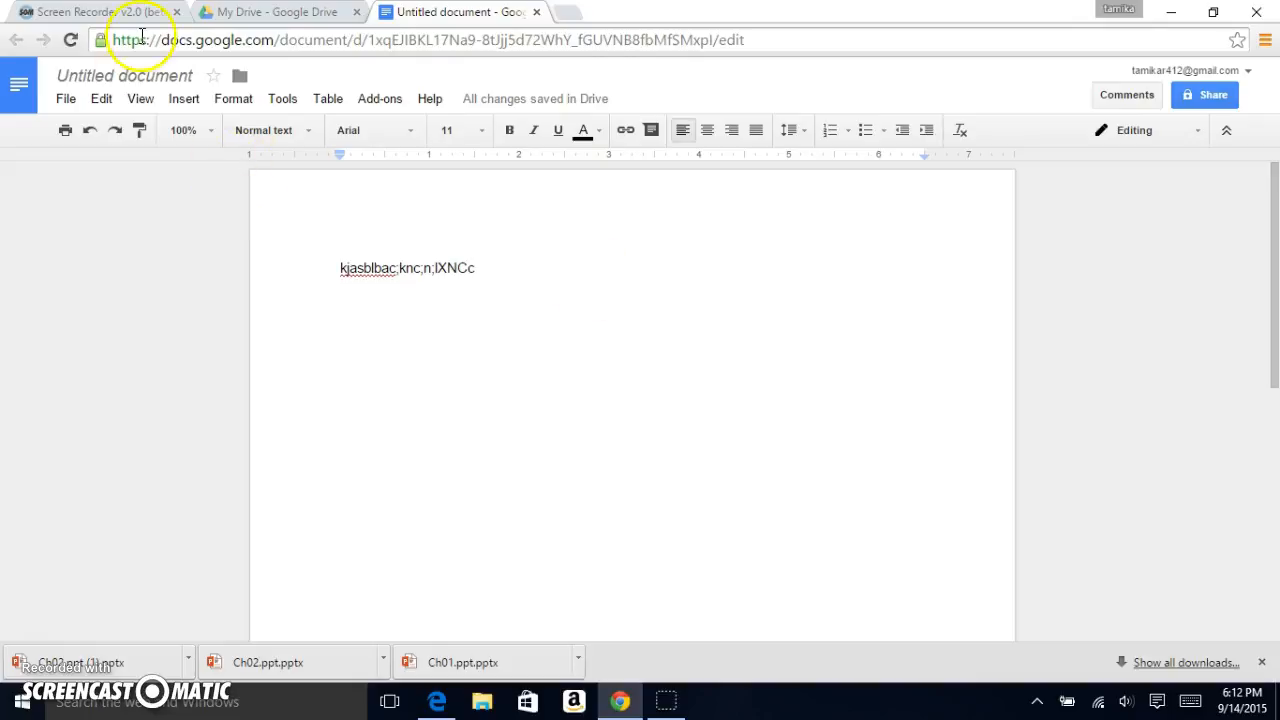
left_click(390, 270)
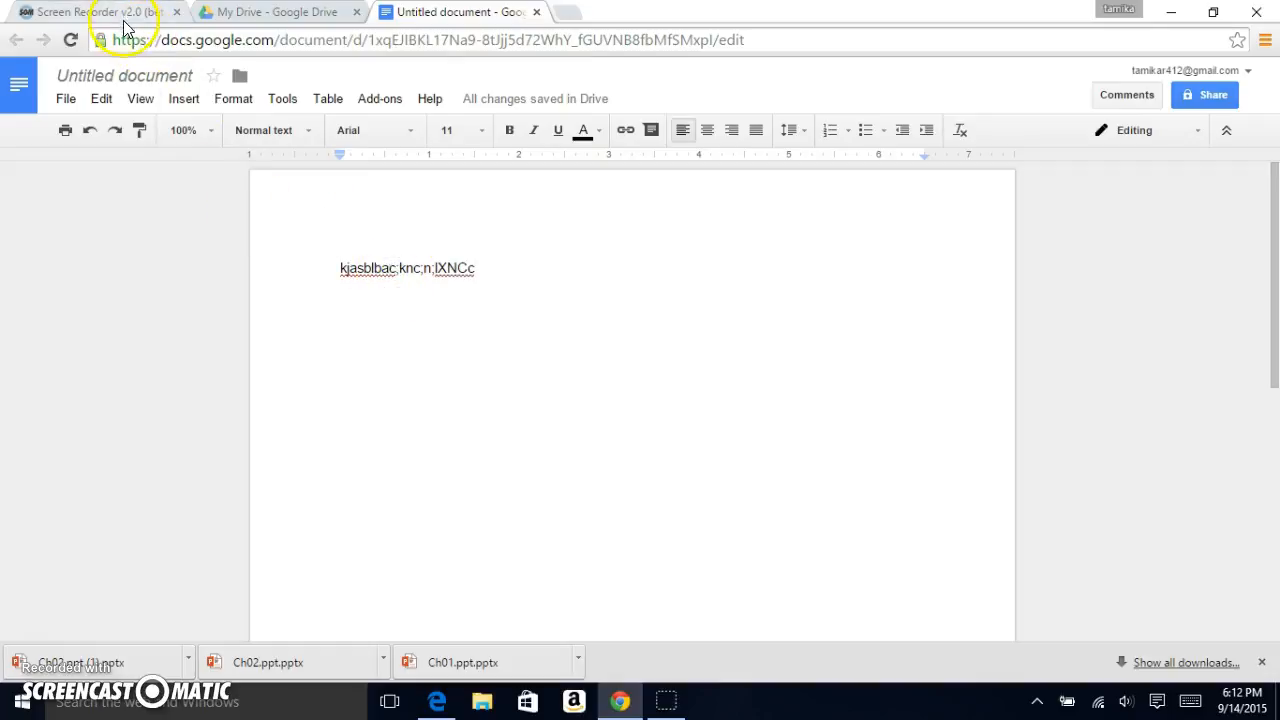
left_click(141, 84)
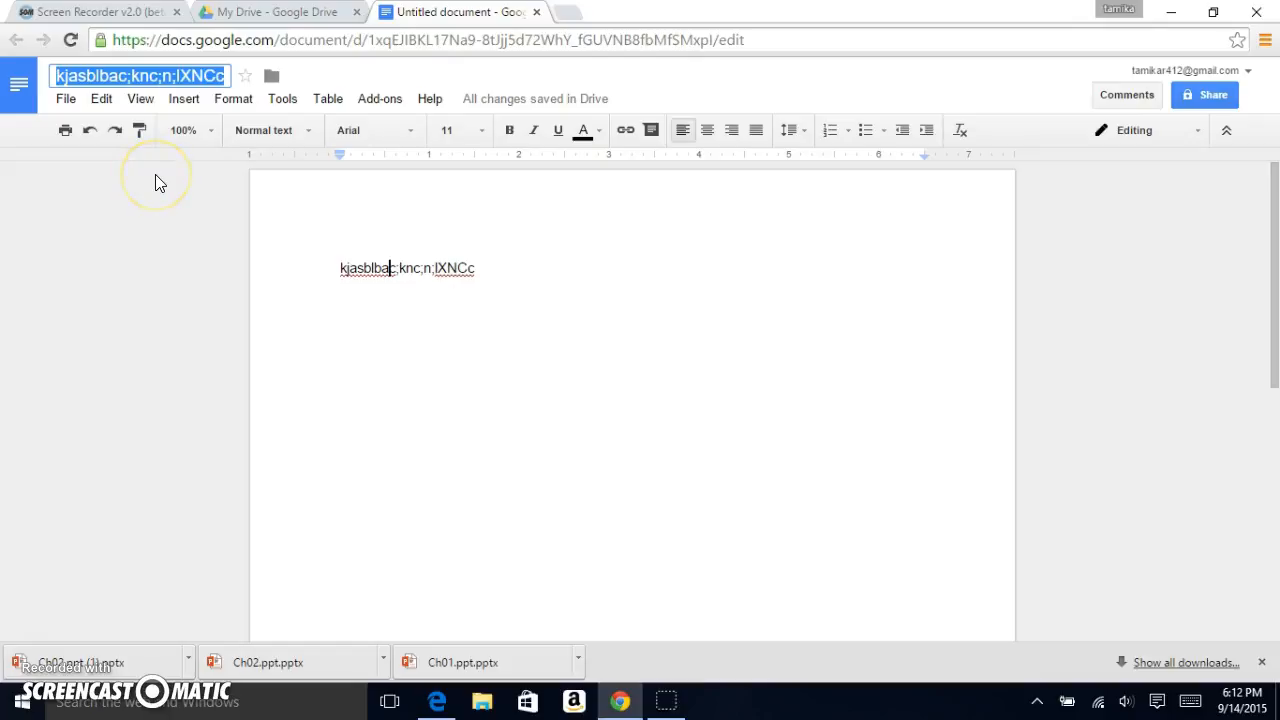
type("tam")
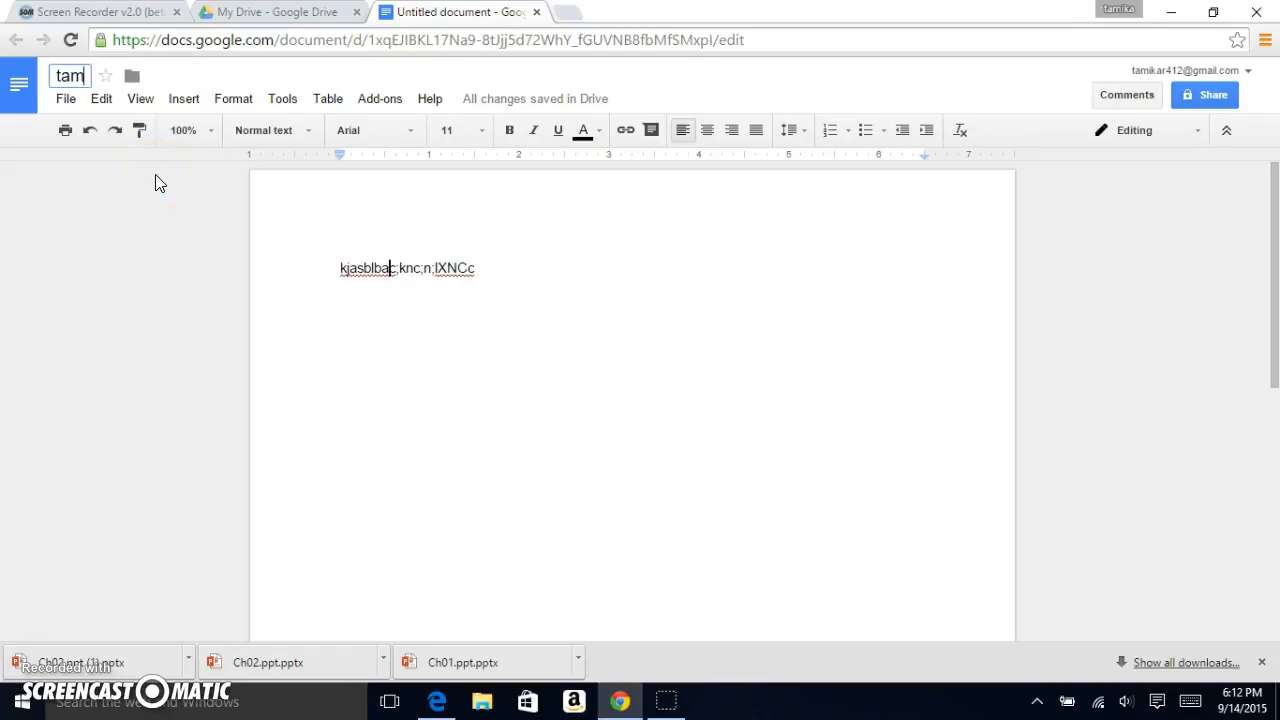
type("ika ti")
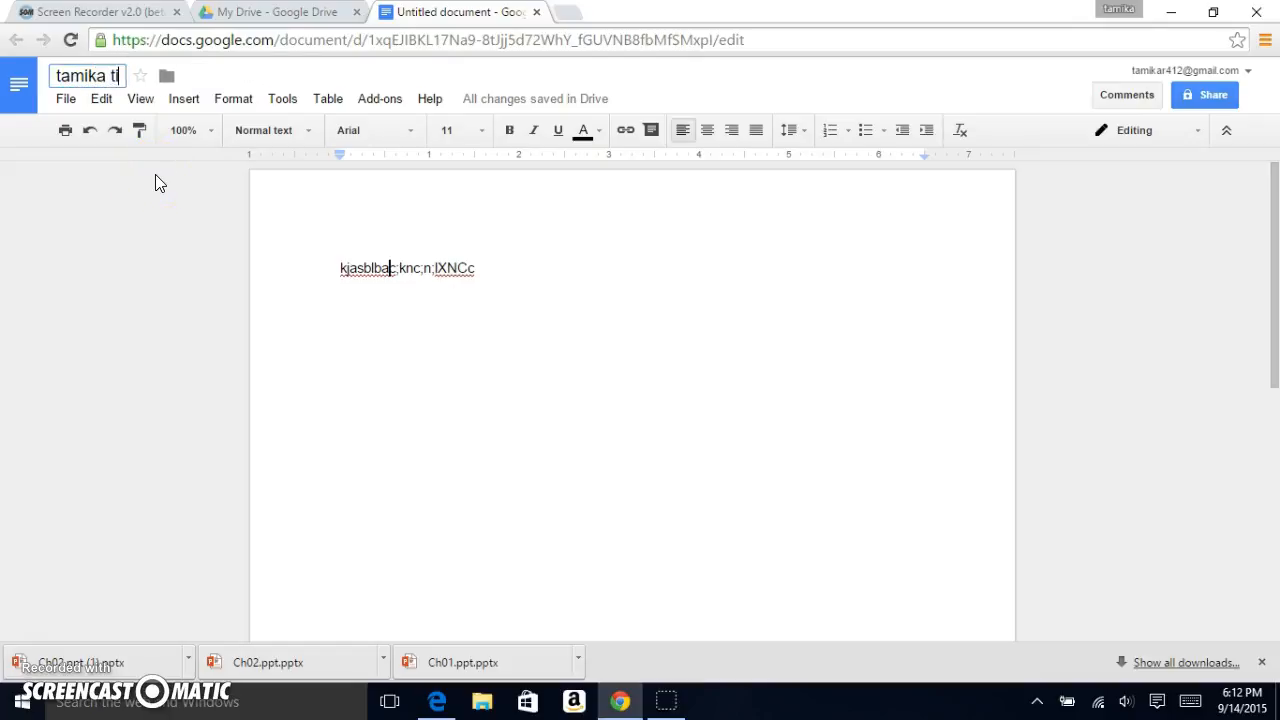
type("tle")
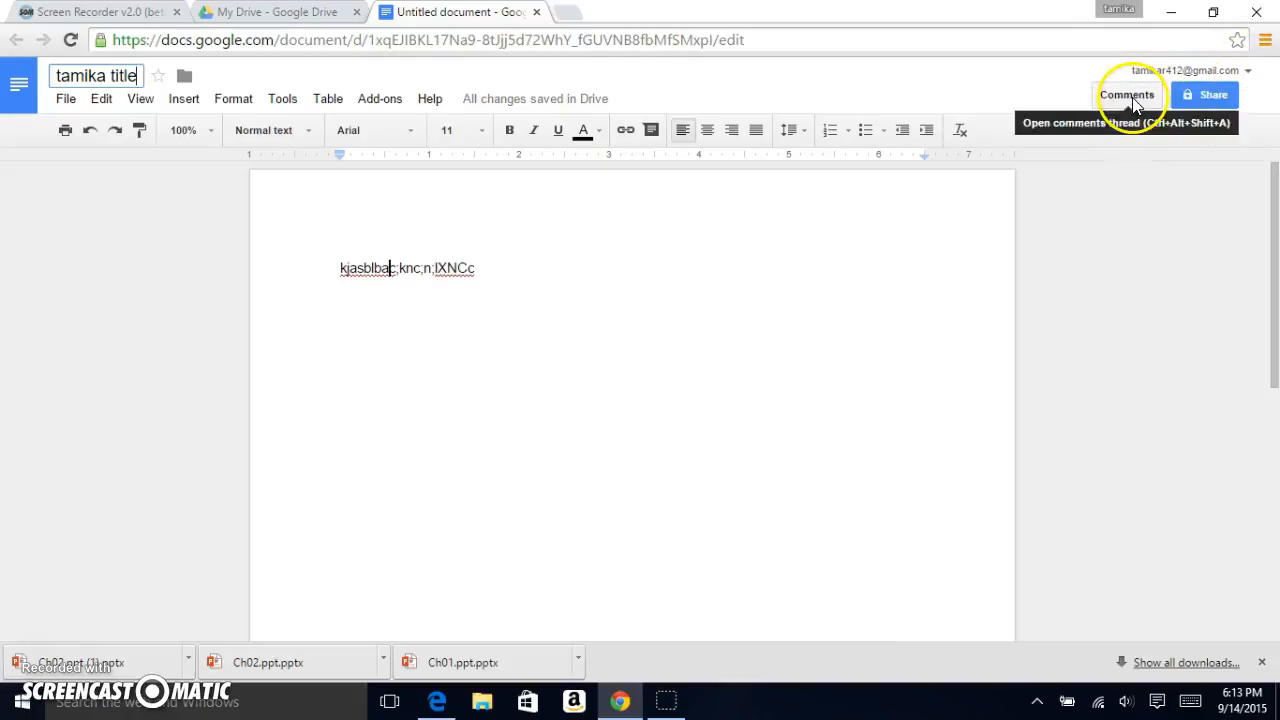
Step: Add and post the comment "hey there nice title" on the first part of the document's text
left_click(1127, 95)
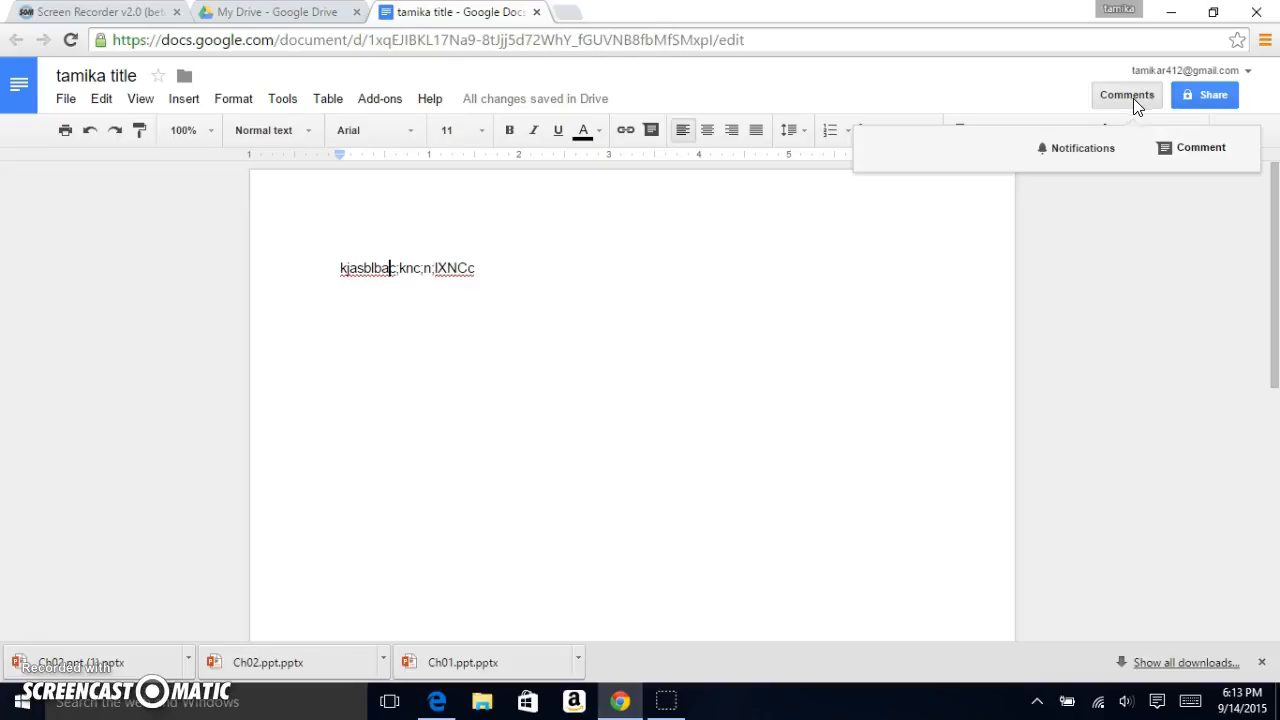
left_click(1199, 150)
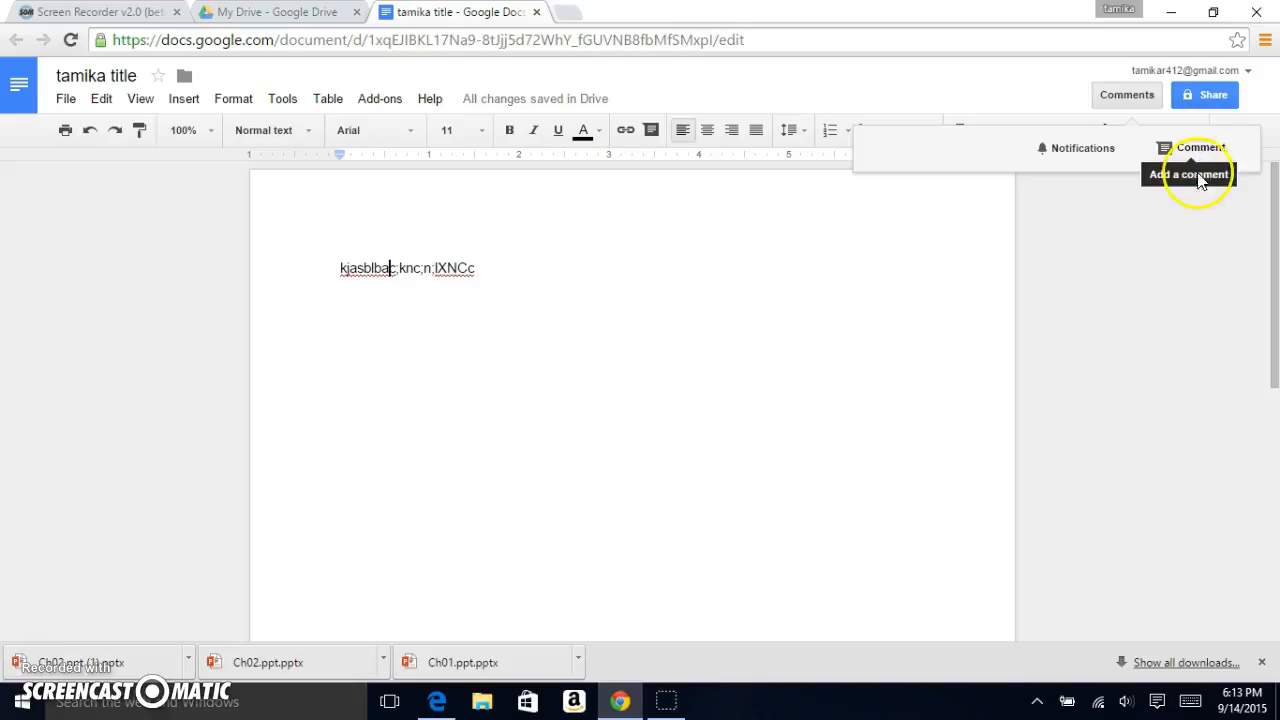
left_click(1220, 150)
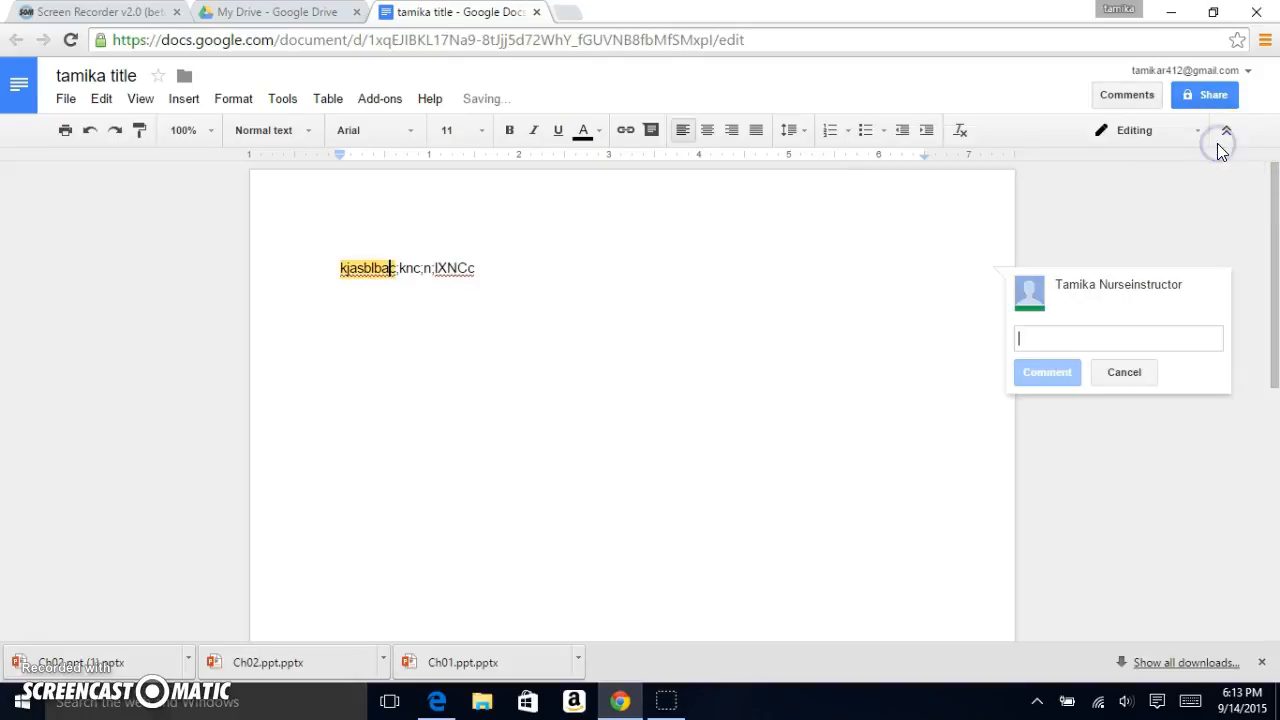
left_click(1046, 334)
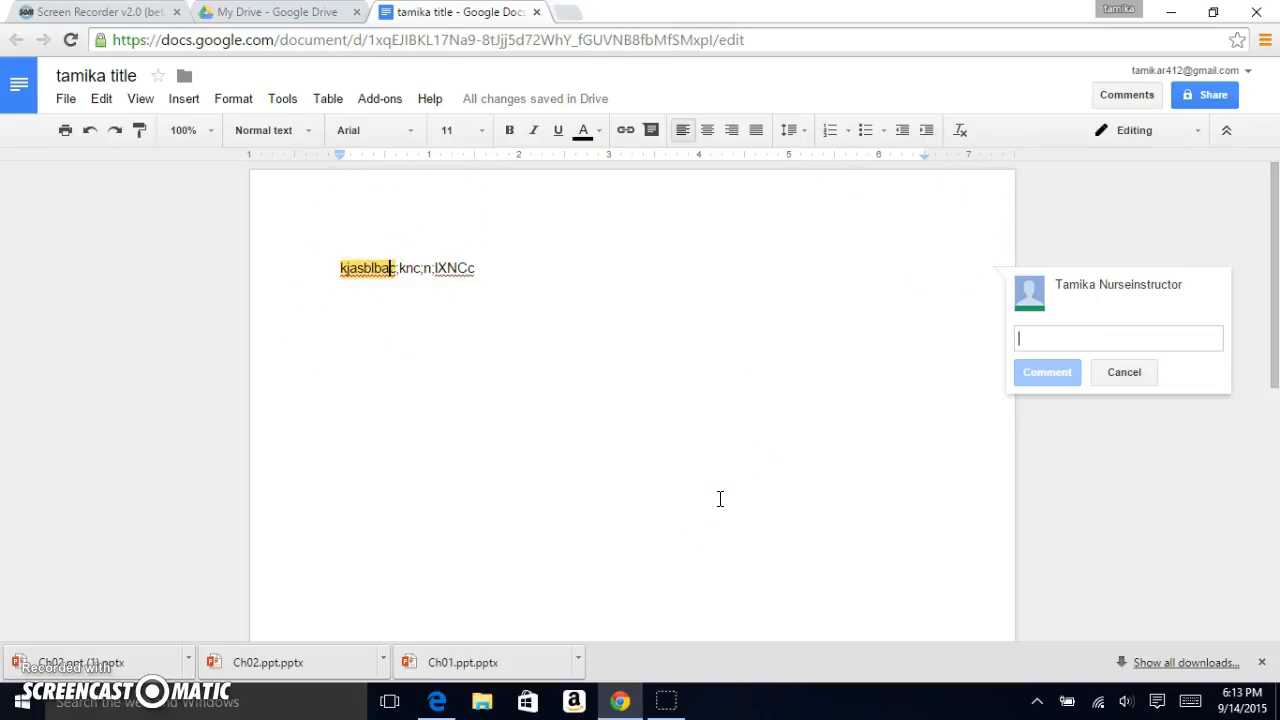
type("hey th")
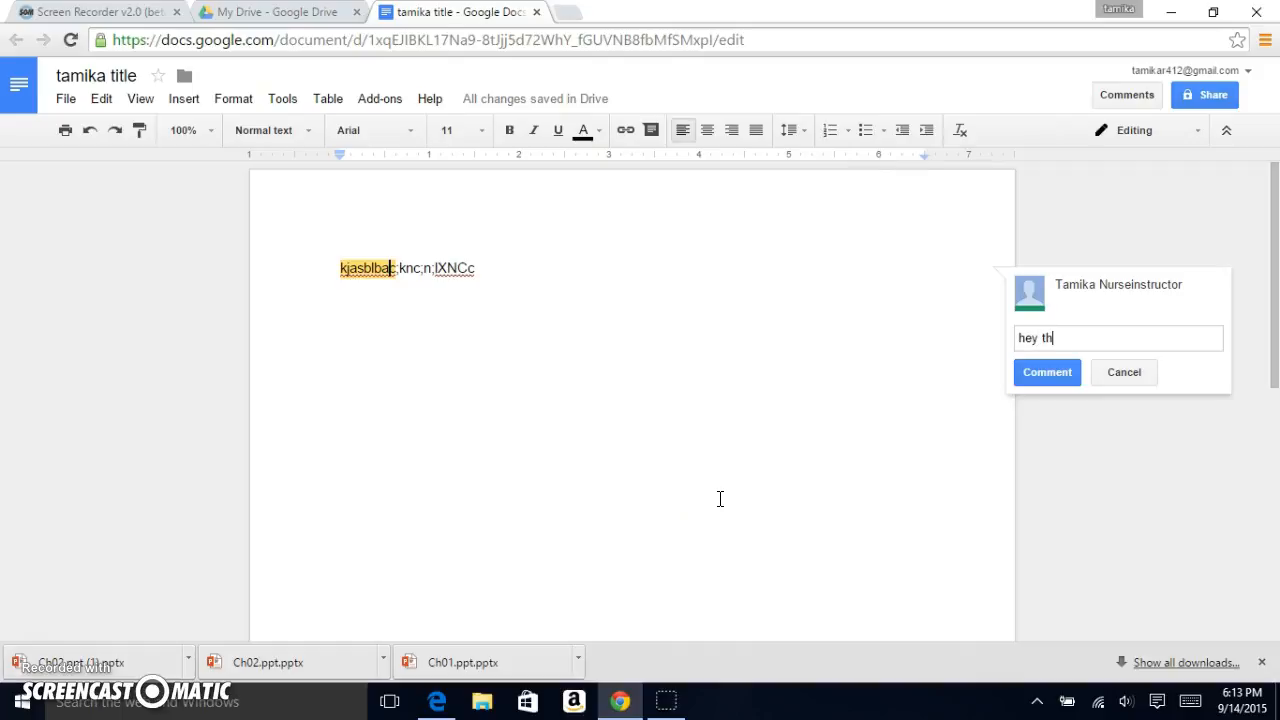
type("ere nice title")
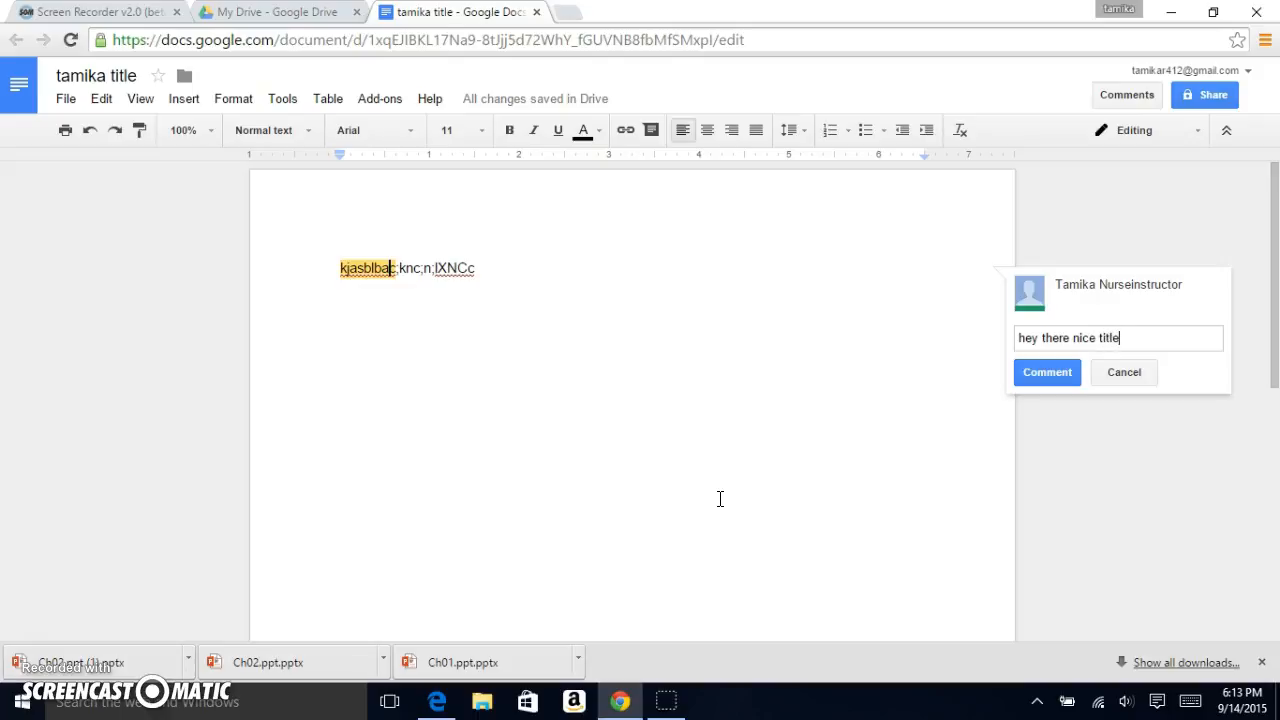
left_click(1054, 378)
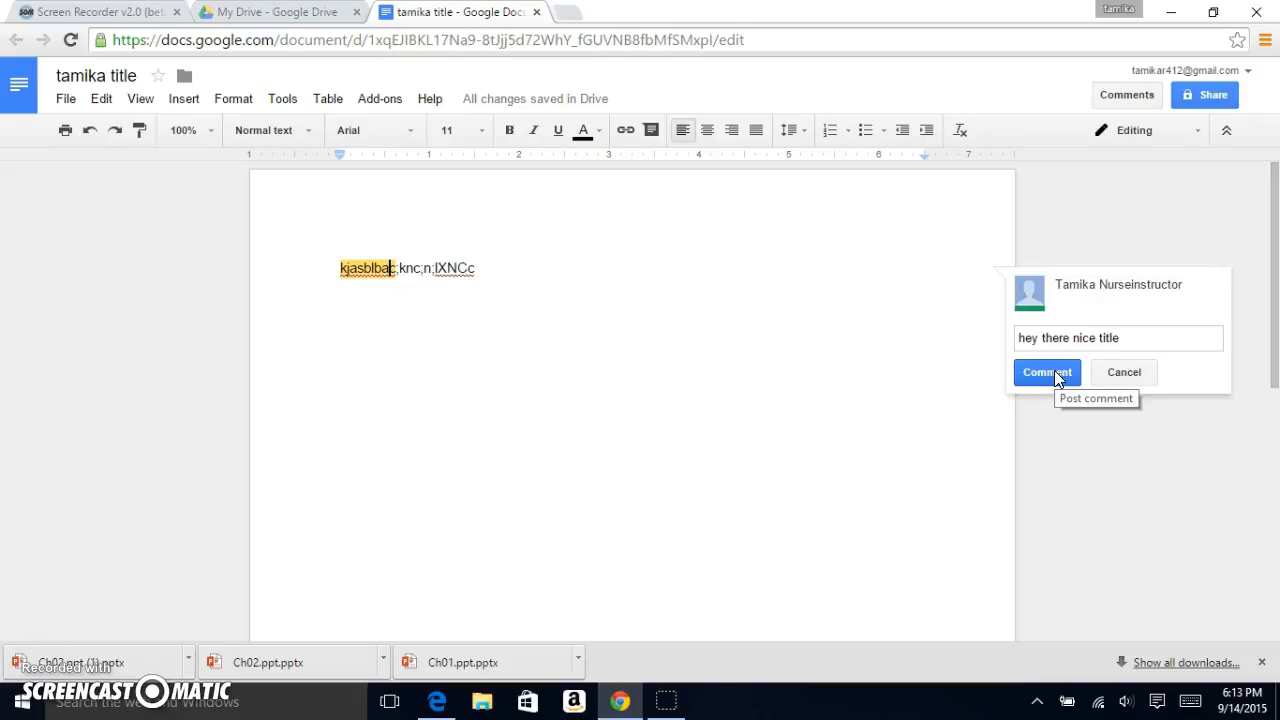
left_click(1052, 373)
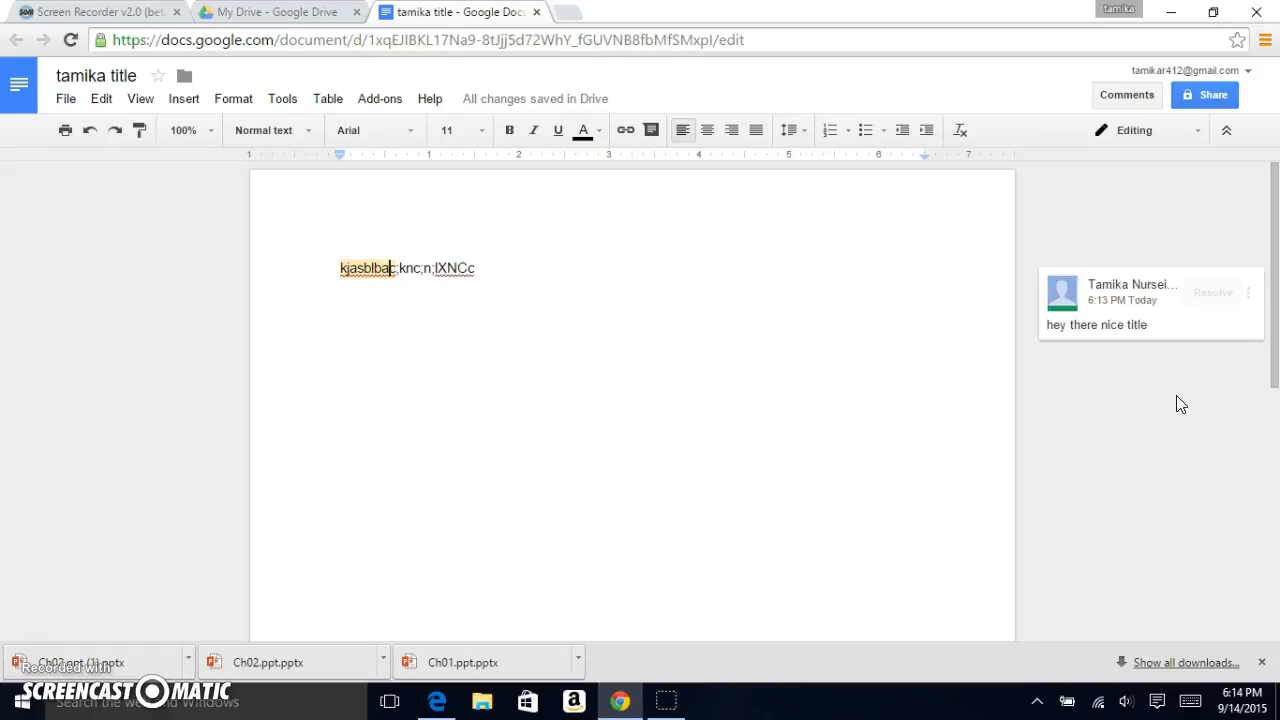
Step: Open the document's sharing settings, add a suggested contact as a recipient, and remove that contact again
left_click(1211, 97)
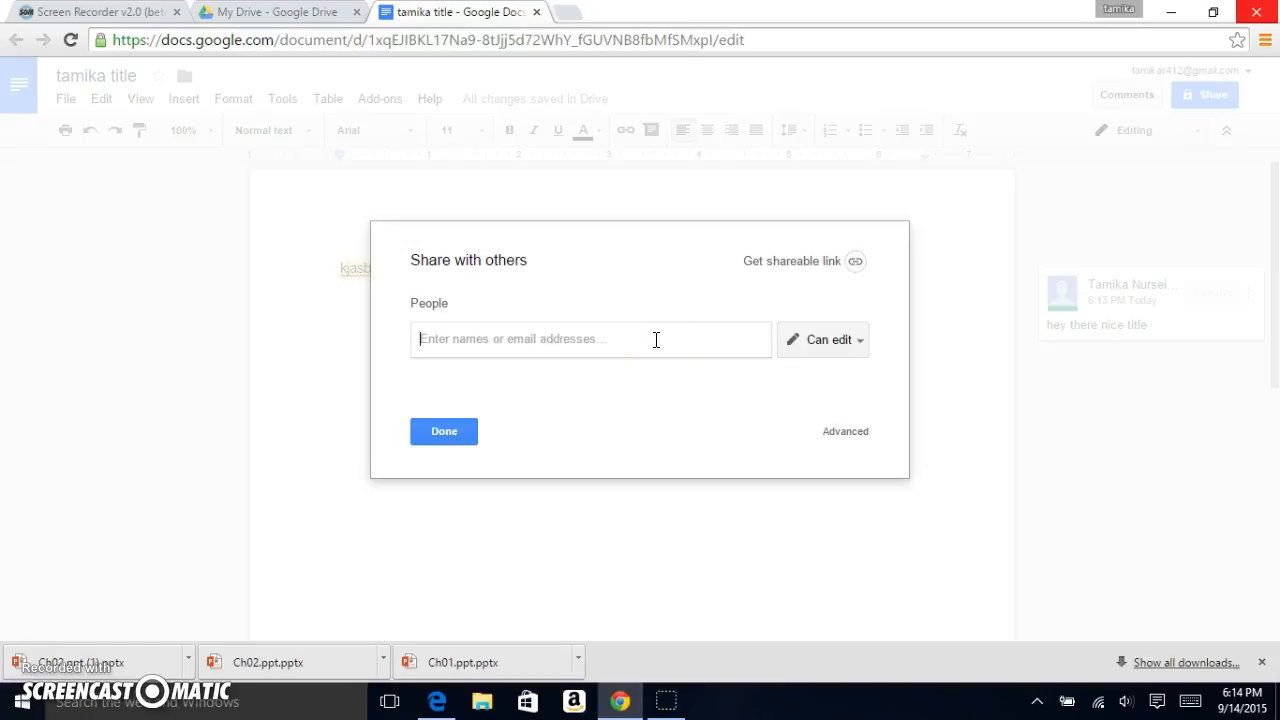
type("tamika")
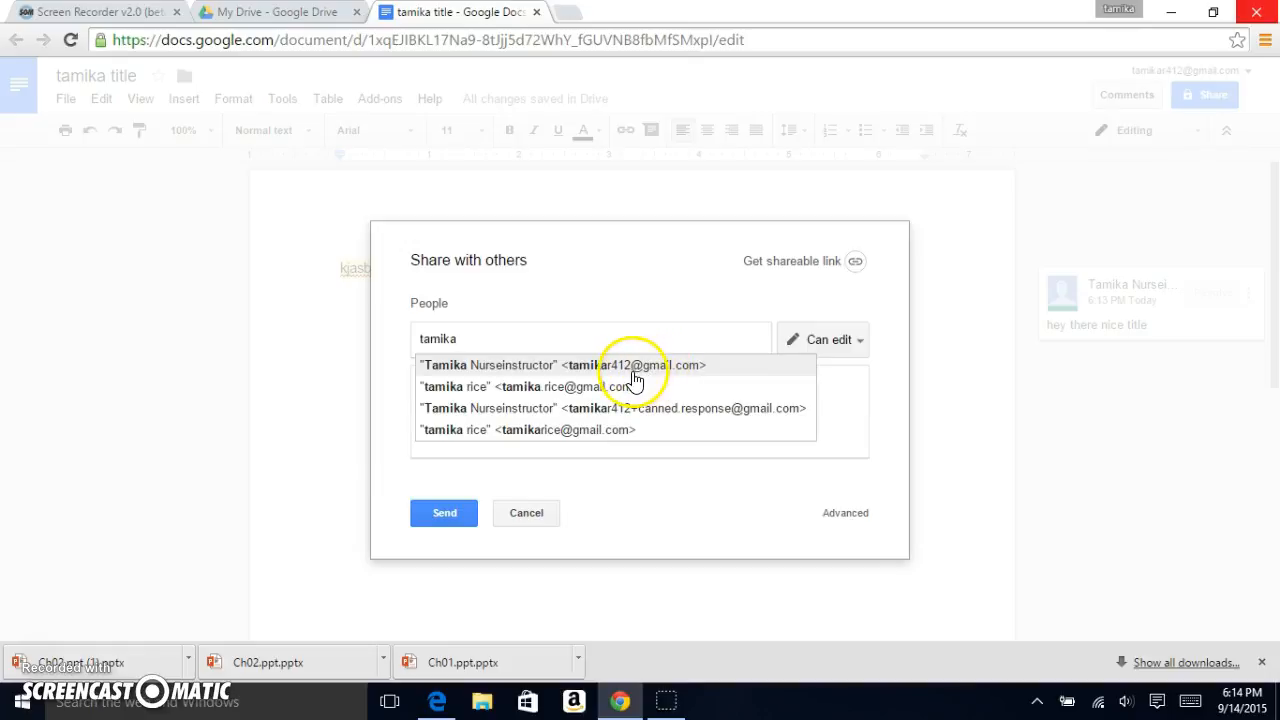
left_click(633, 370)
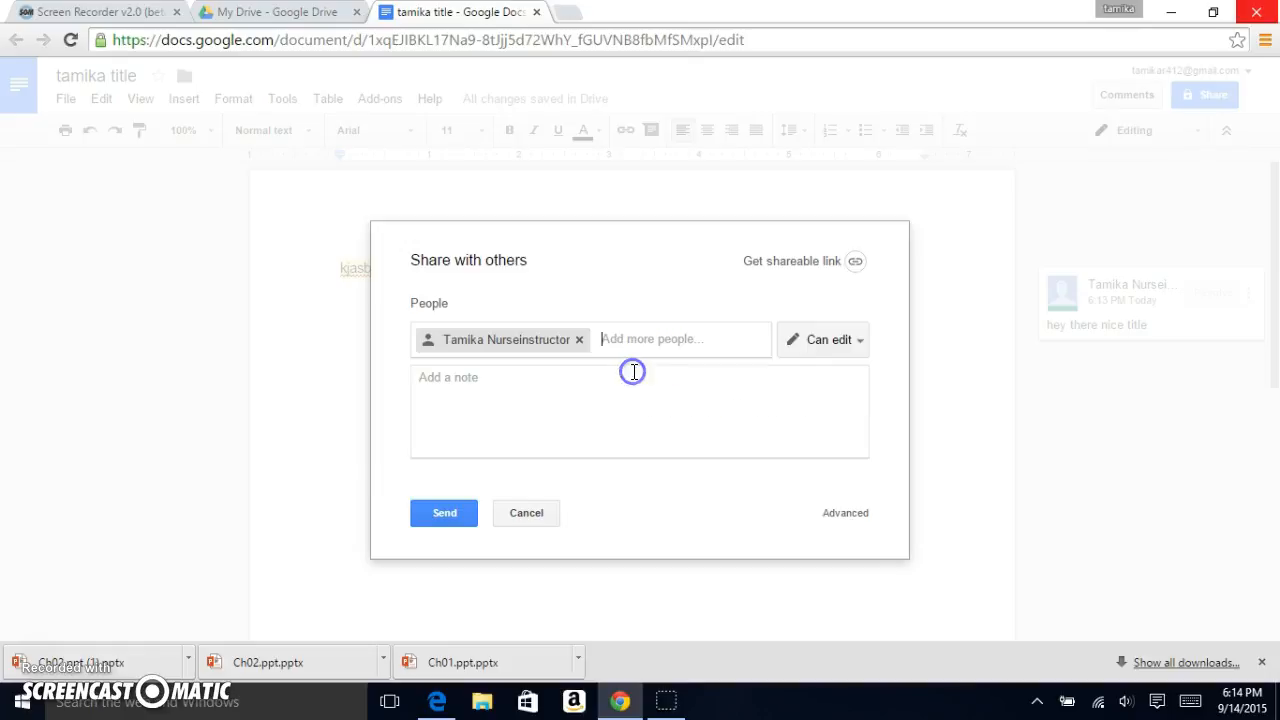
left_click(580, 341)
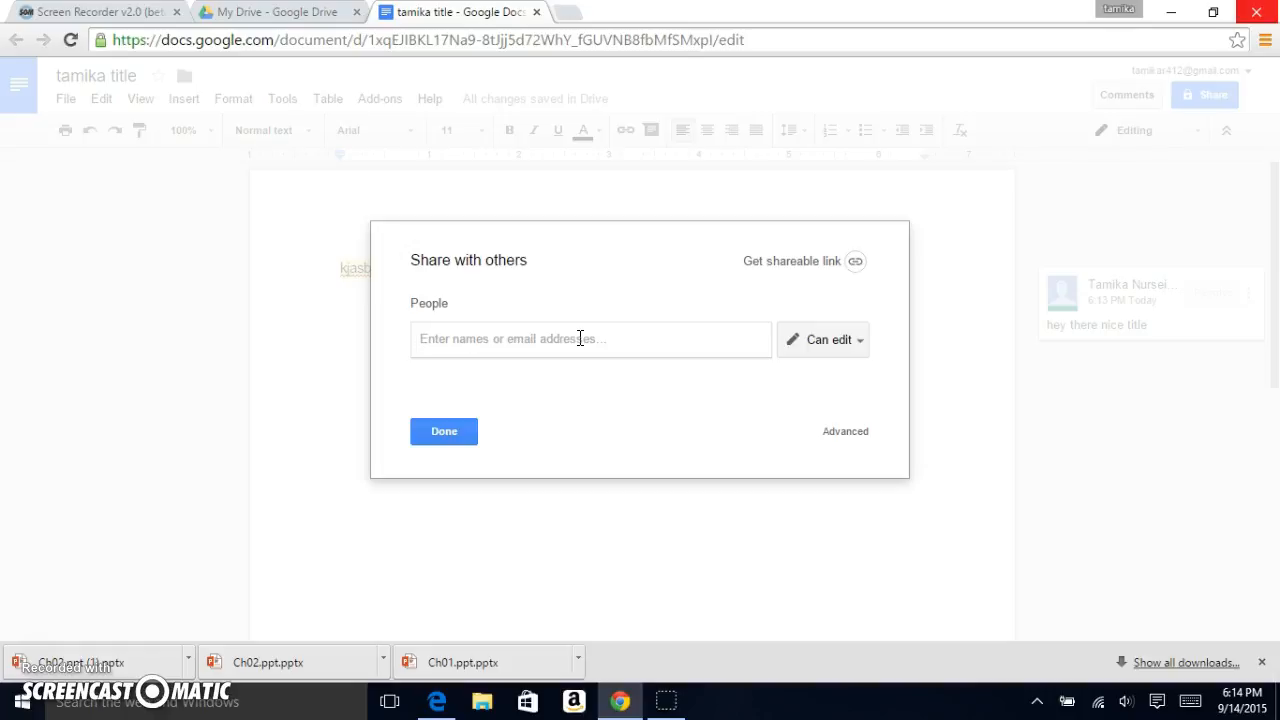
Step: Try the sharing permissions Can comment and Can view, and close the sharing settings without adding a recipient
left_click(862, 343)
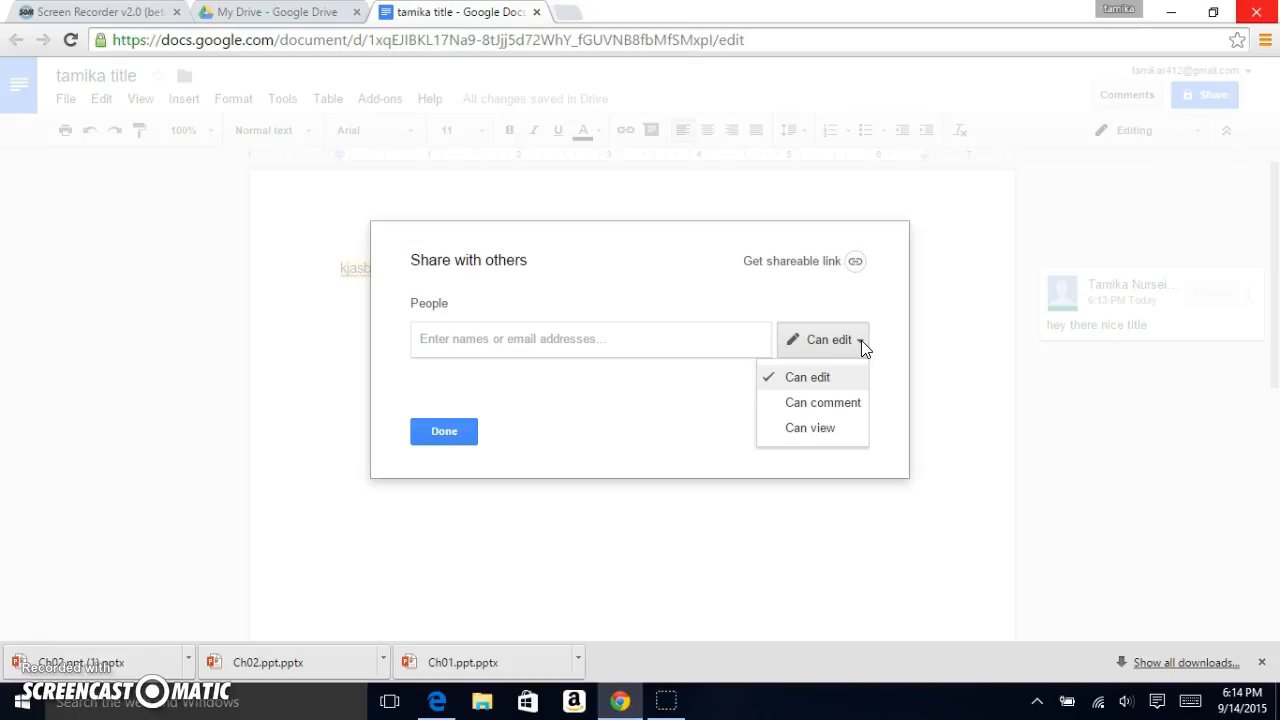
left_click(843, 404)
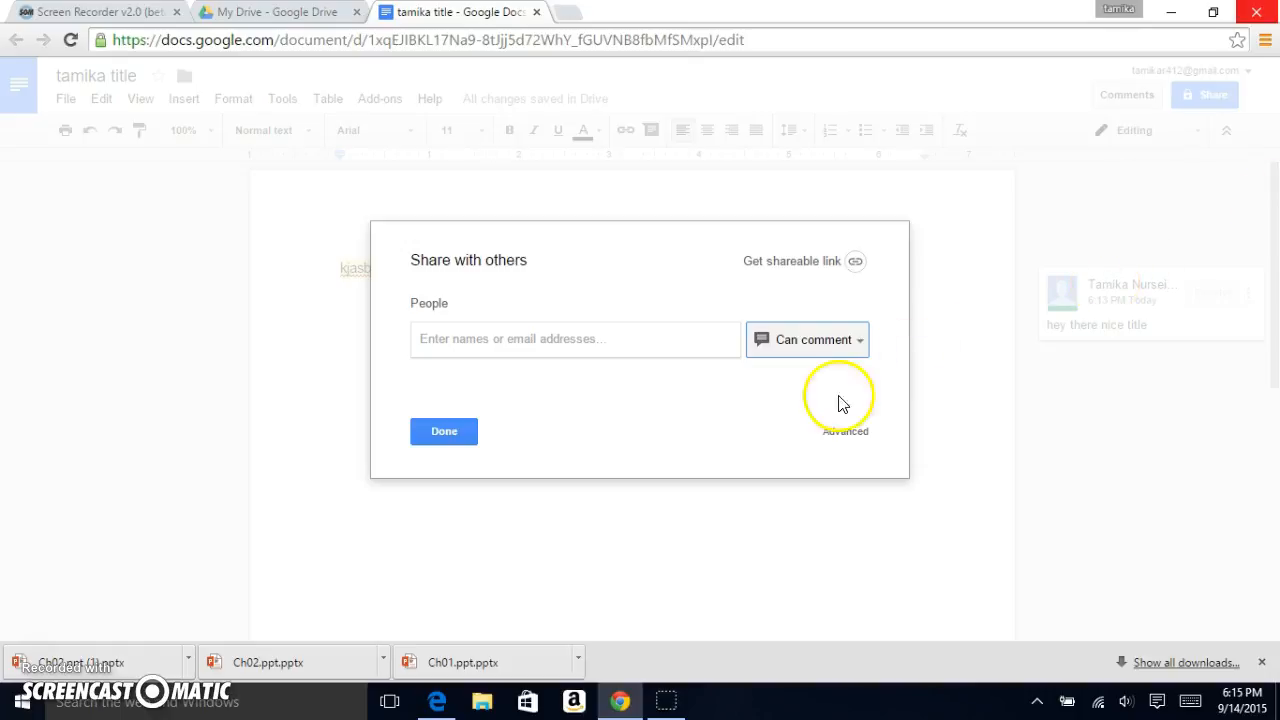
left_click(857, 341)
left_click(804, 430)
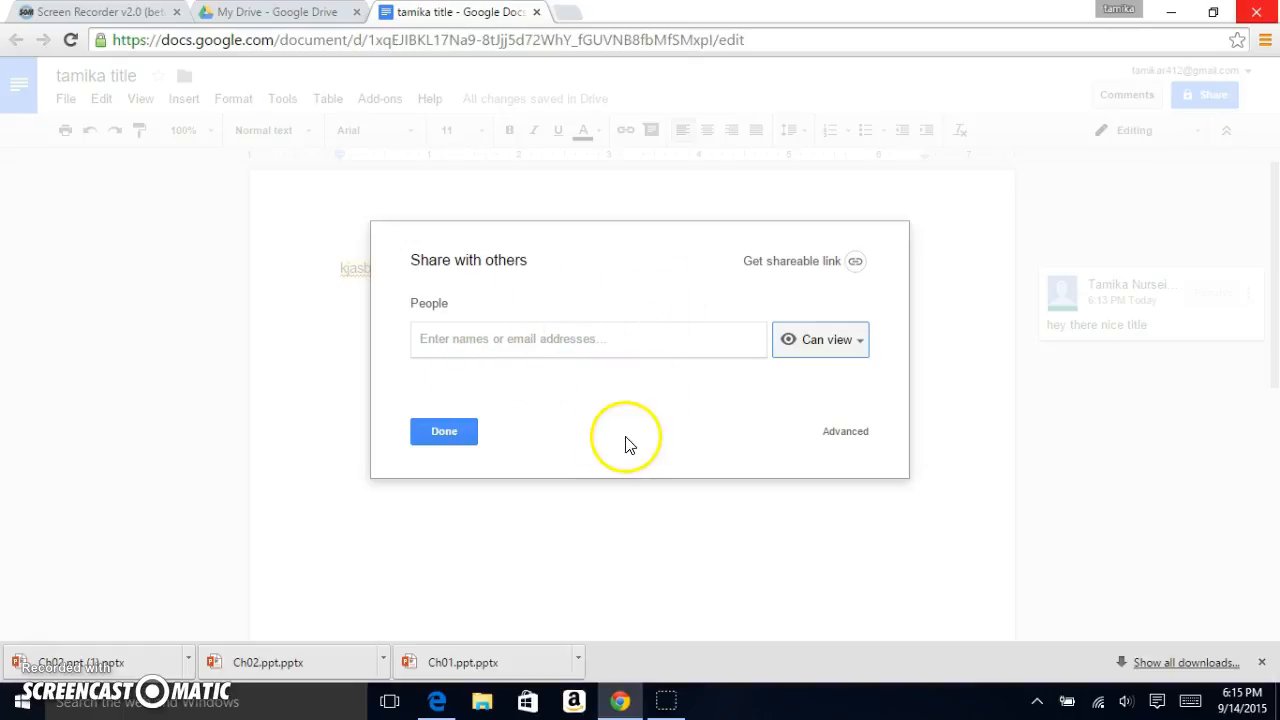
left_click(446, 434)
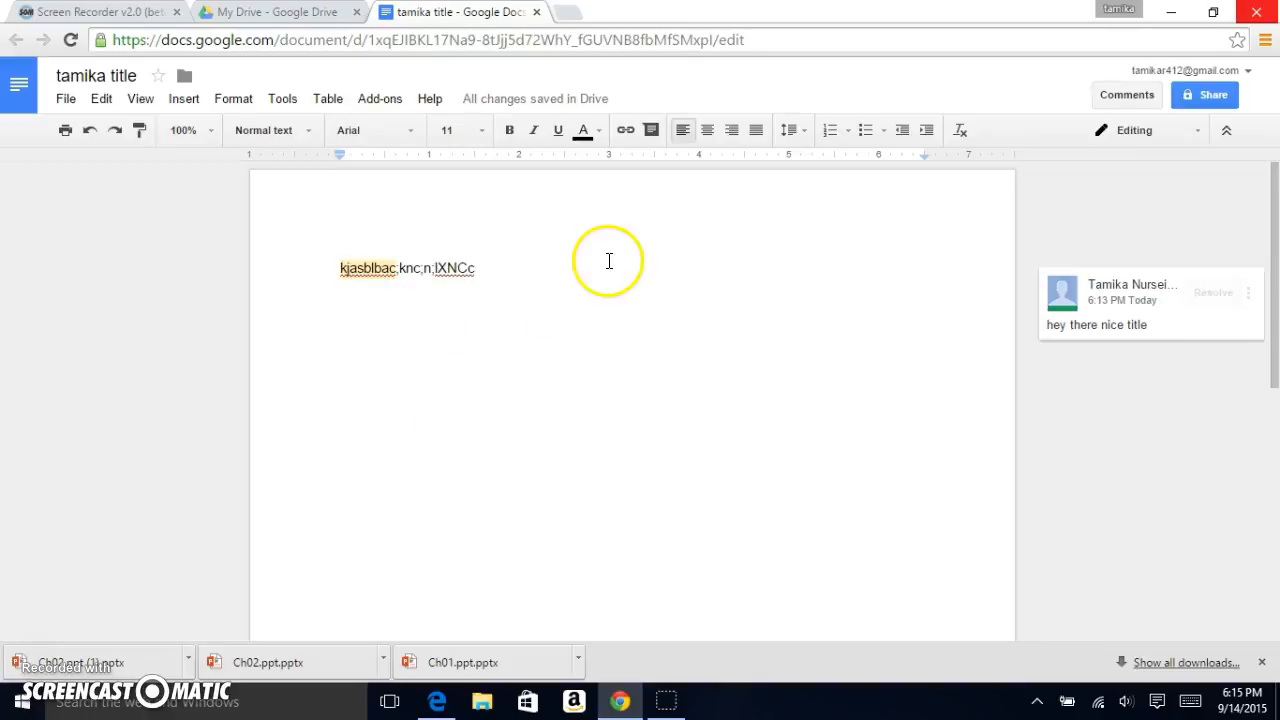
Step: Review the document's file commands, open the option to email collaborators, and dismiss the sharing dialog
left_click(65, 105)
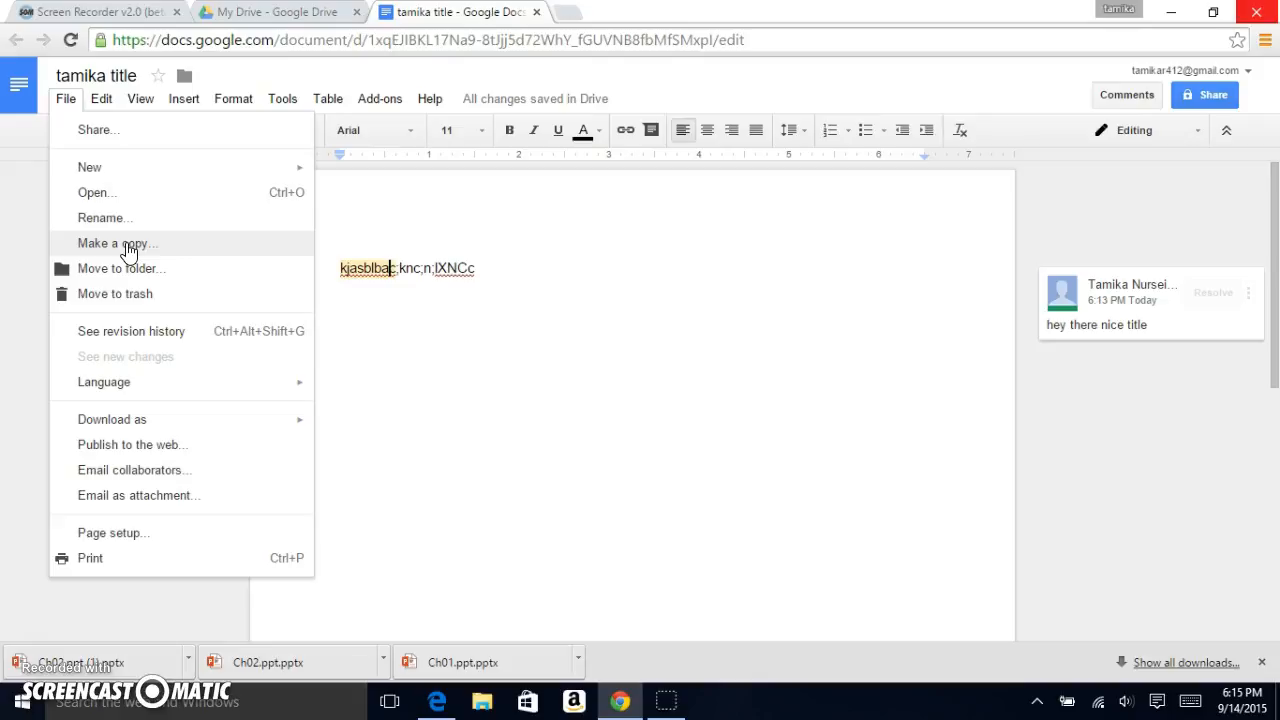
left_click(122, 303)
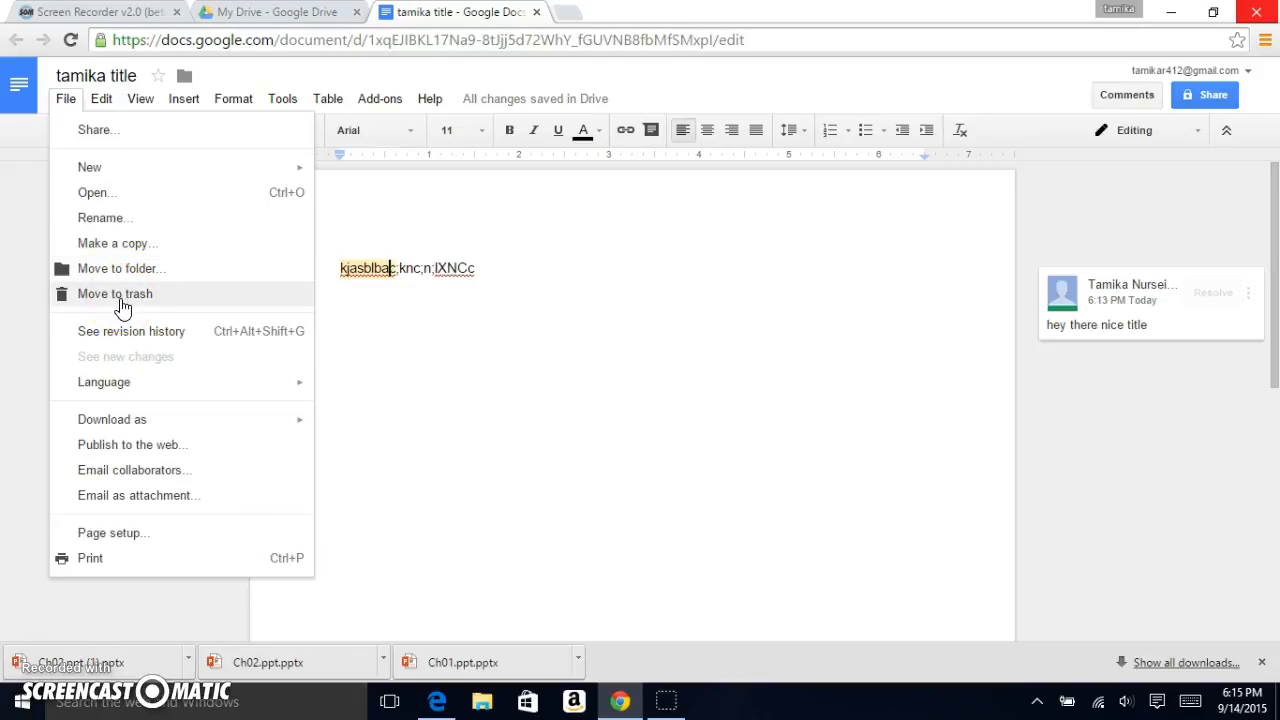
left_click(122, 336)
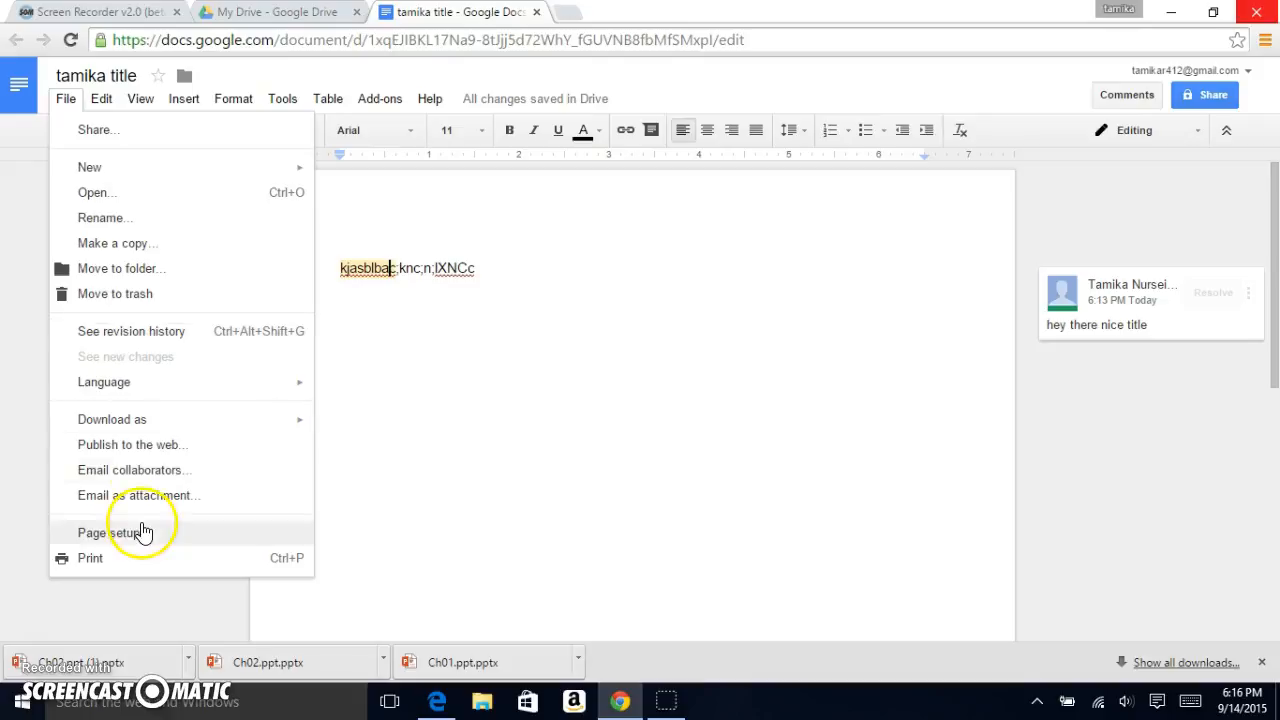
left_click(152, 476)
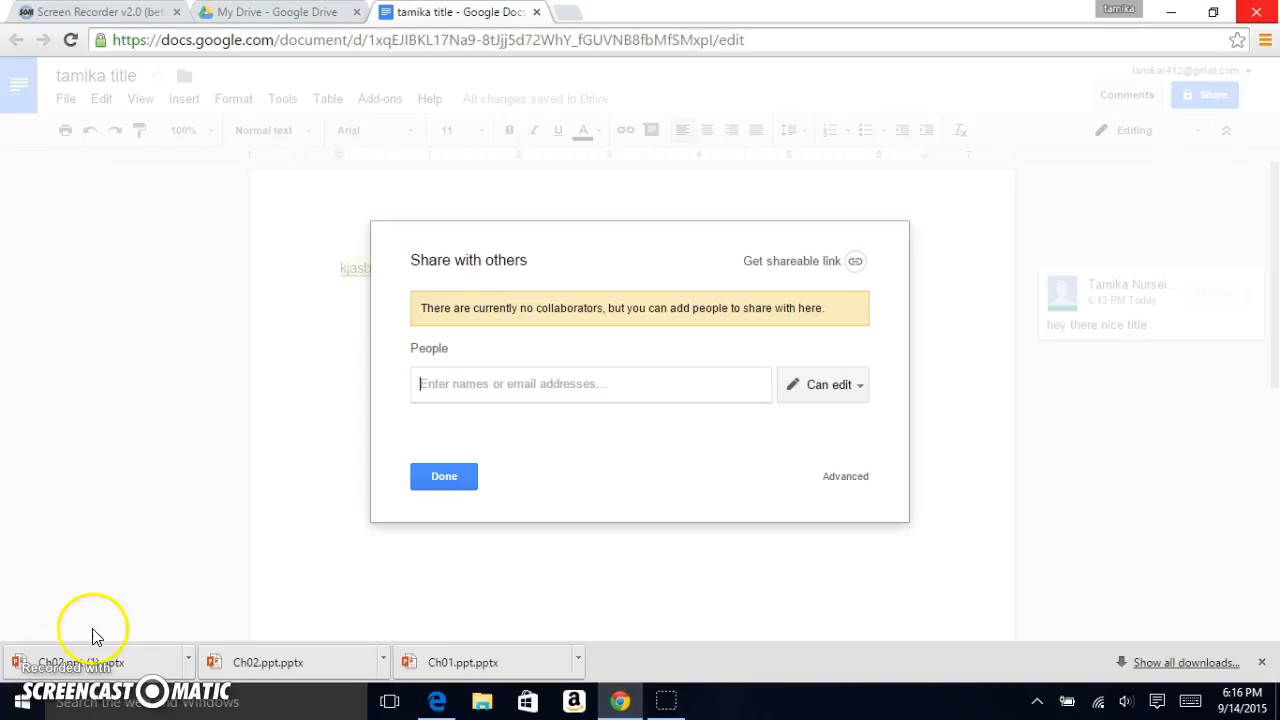
left_click(436, 482)
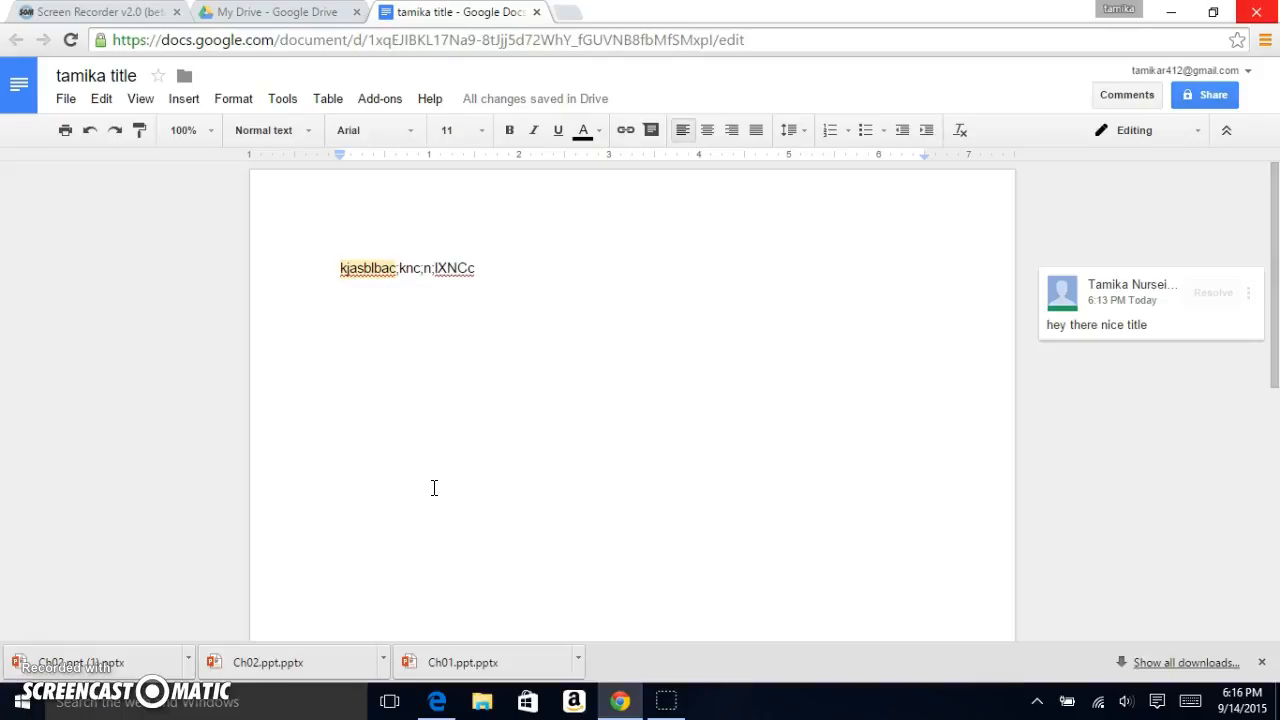
Step: Close the document and create a new Google Slides presentation from Drive
left_click(536, 13)
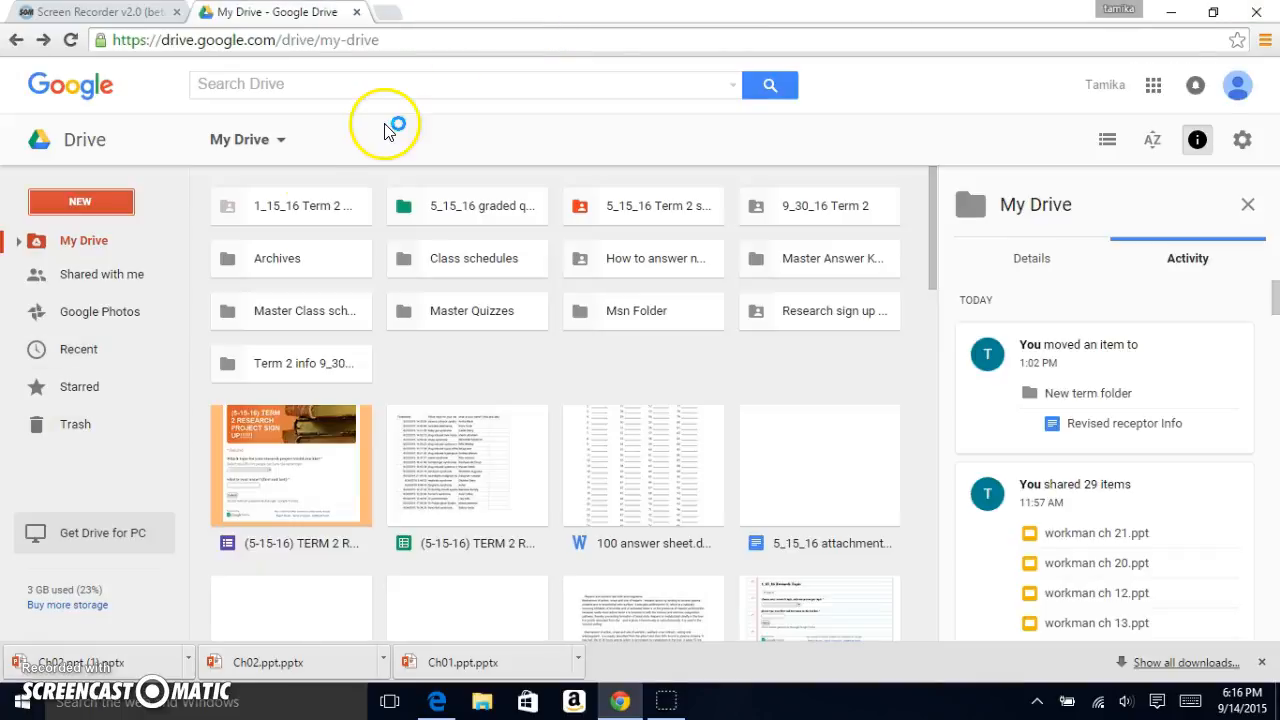
left_click(88, 204)
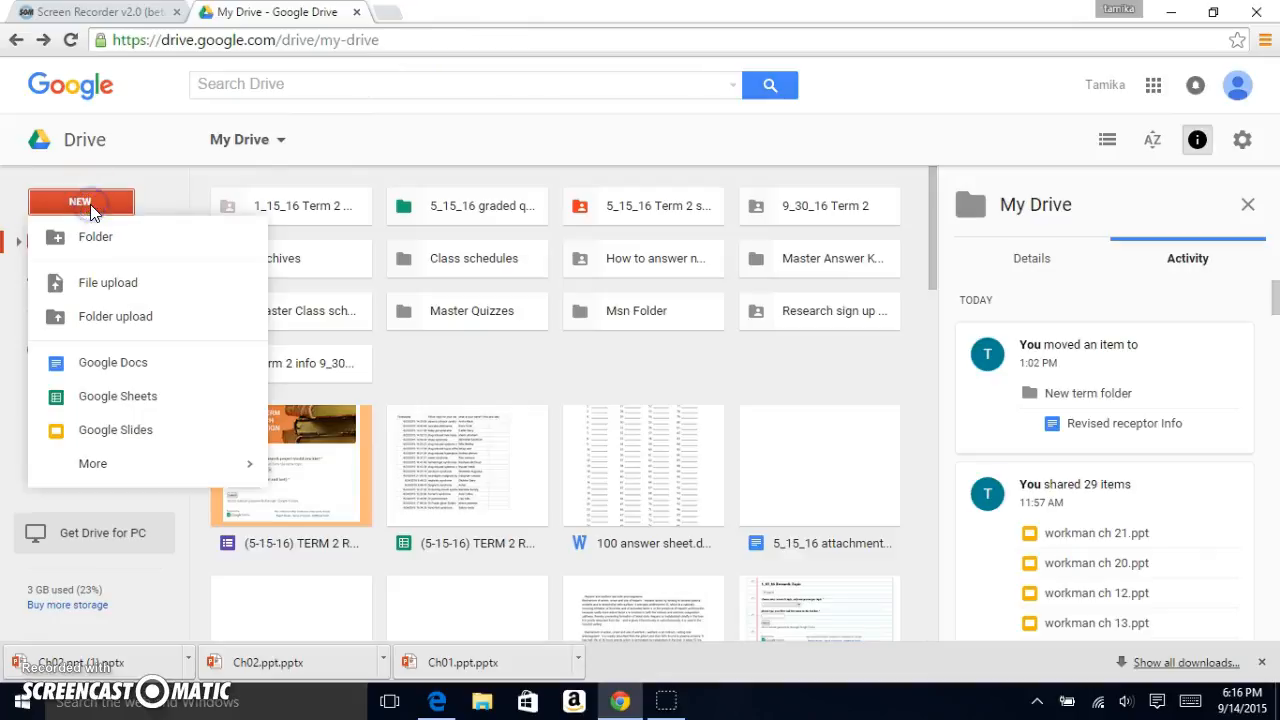
left_click(118, 440)
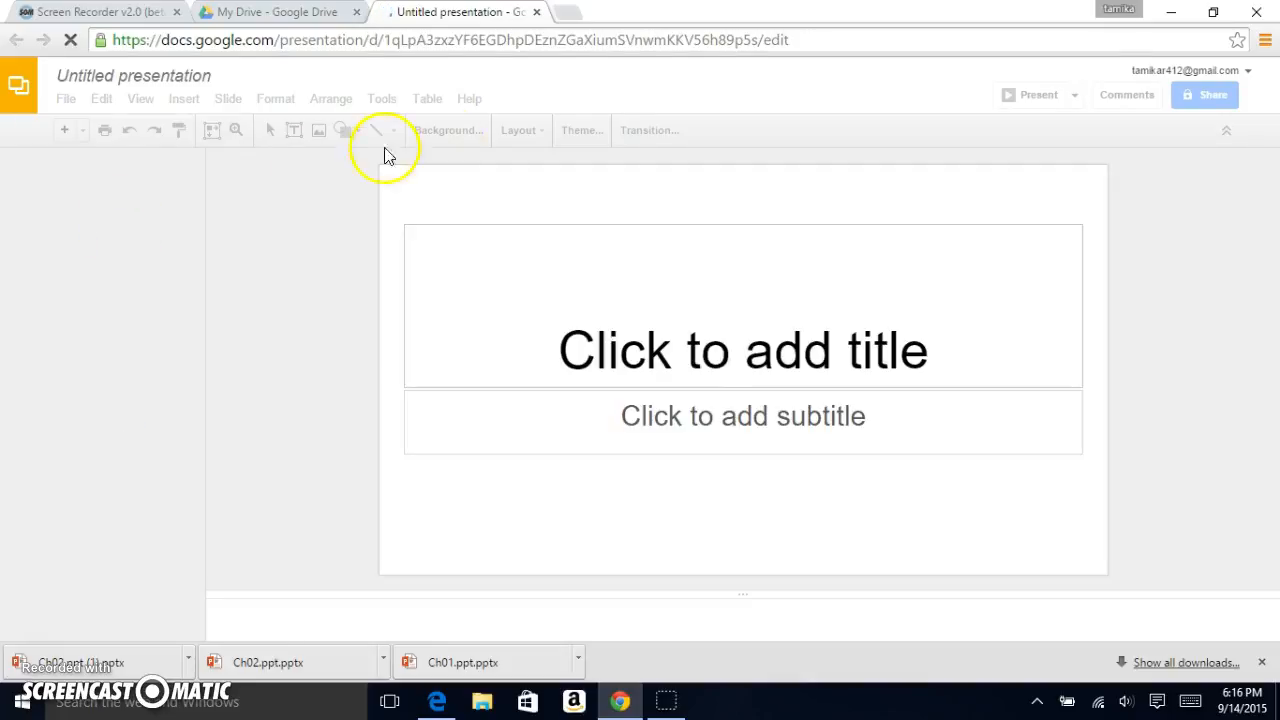
left_click(157, 75)
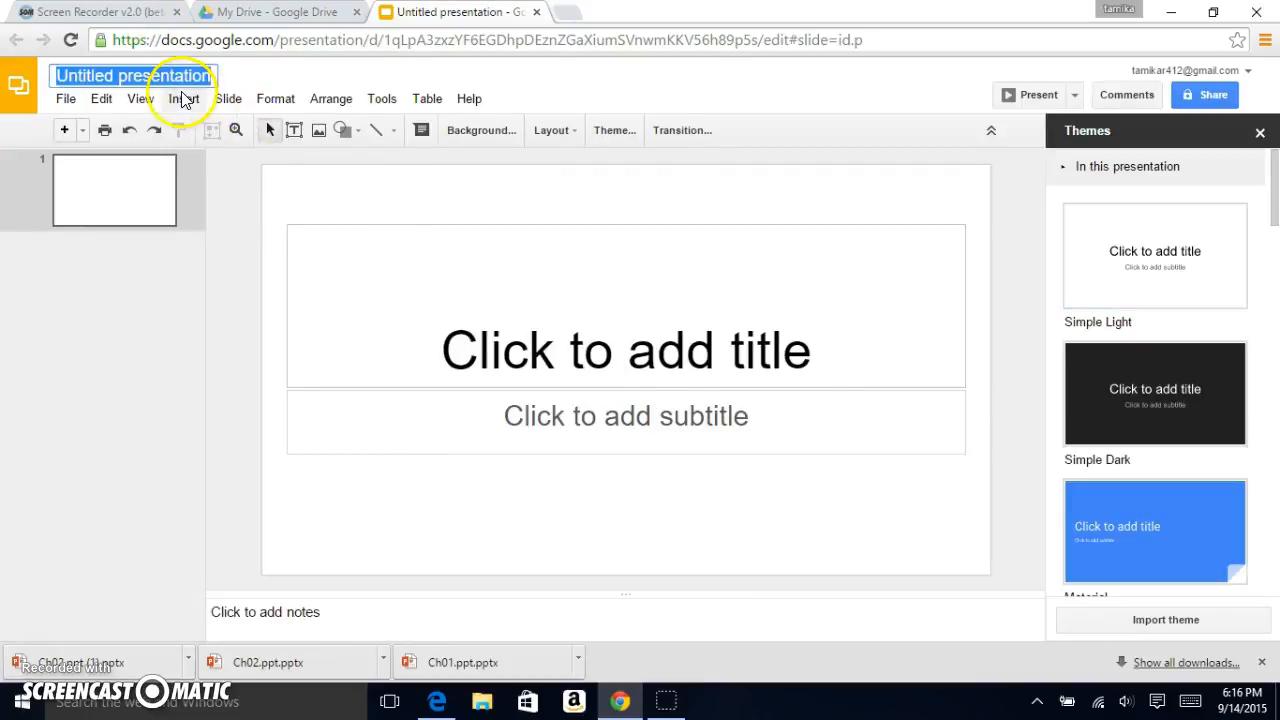
left_click(183, 98)
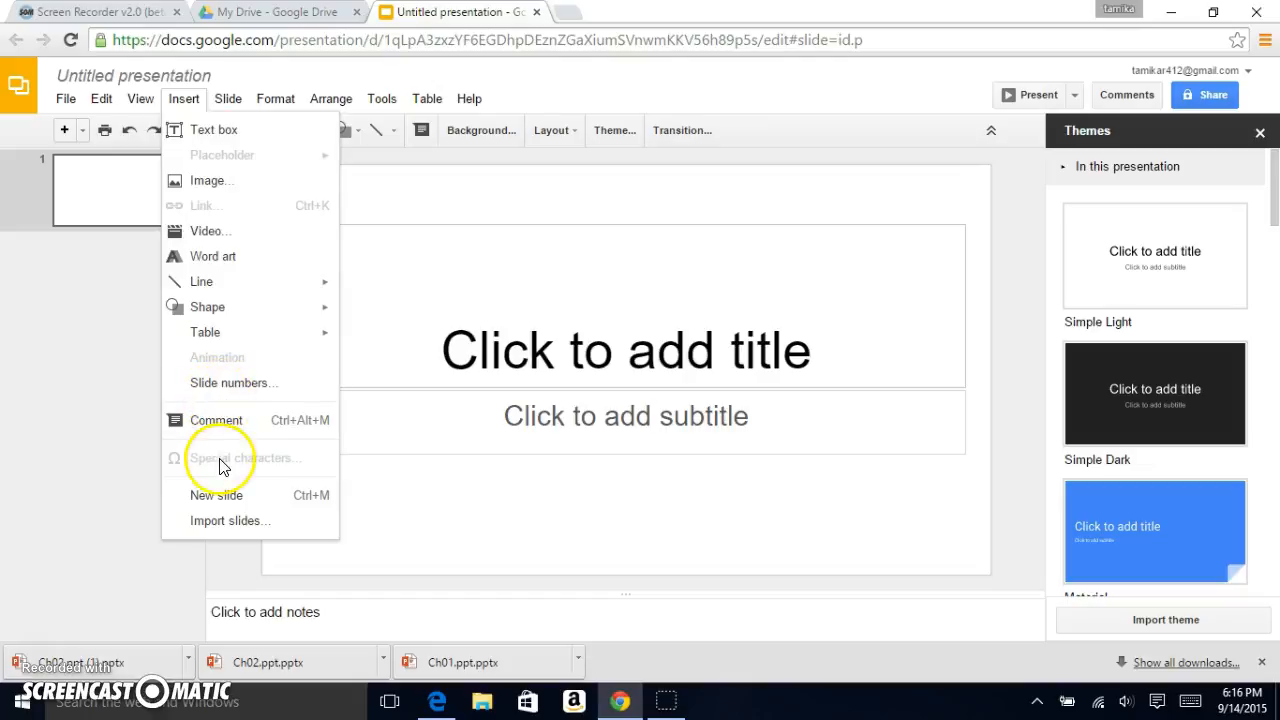
left_click(122, 476)
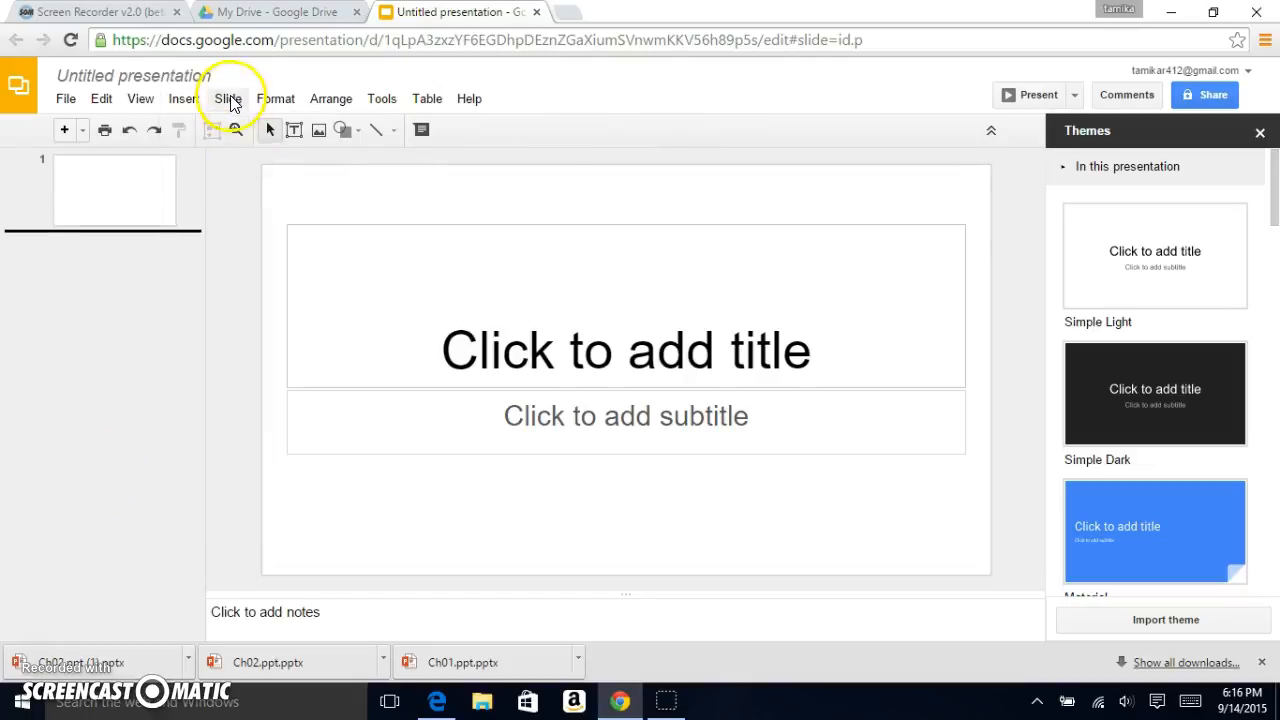